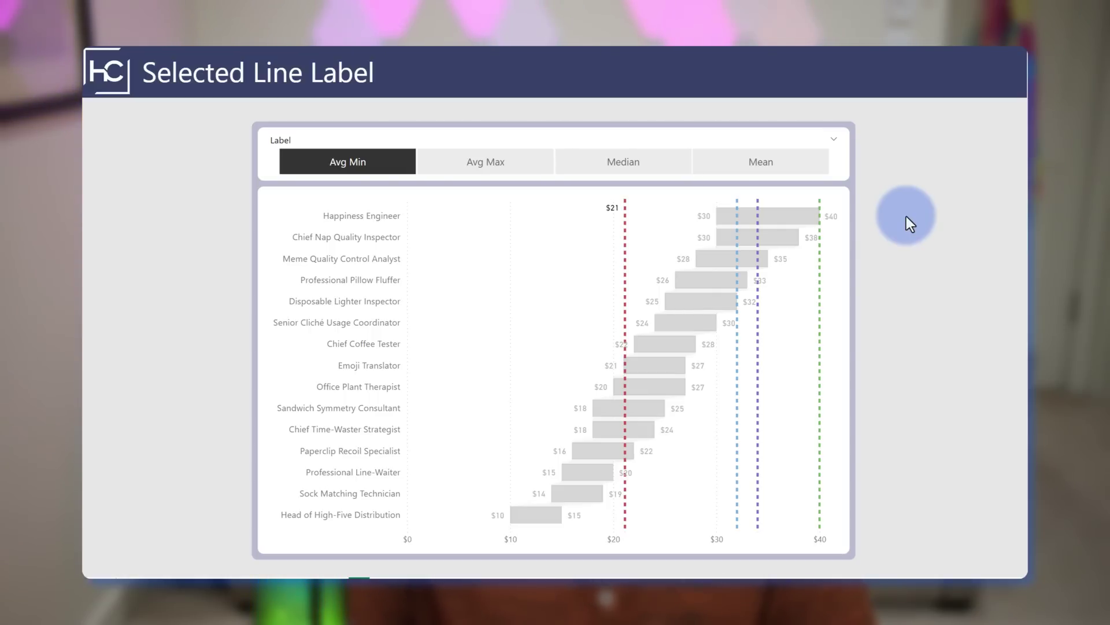
# Cycle the Label slicer through Avg Max ($40), Median, Mean ($34) and Avg Min ($21), ending on Mean
pyautogui.moveTo(636, 237)
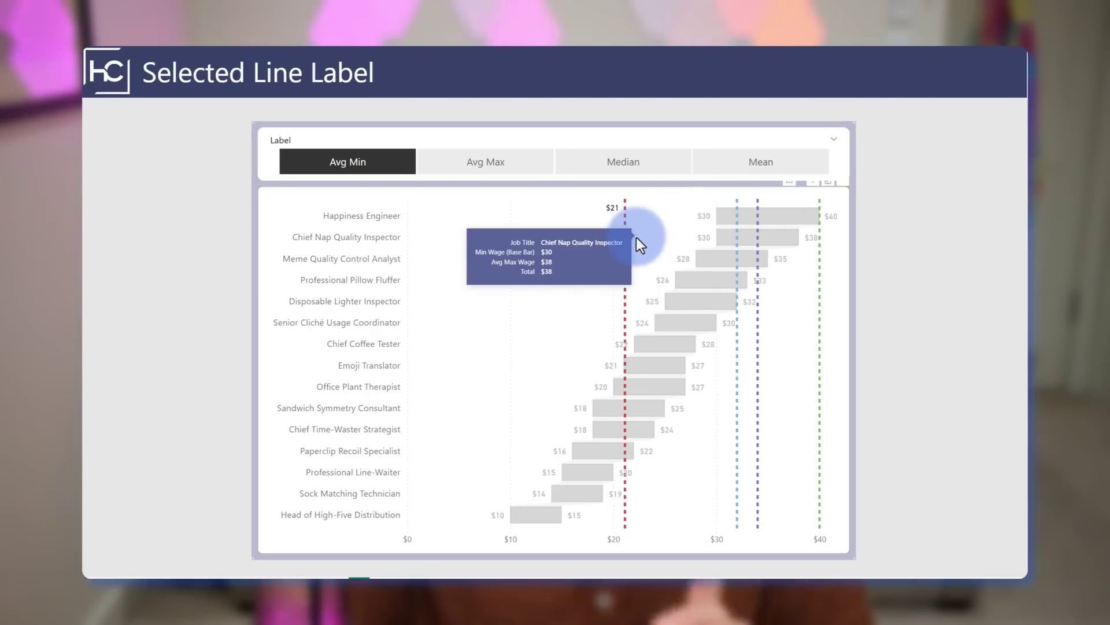
pyautogui.moveTo(731, 237)
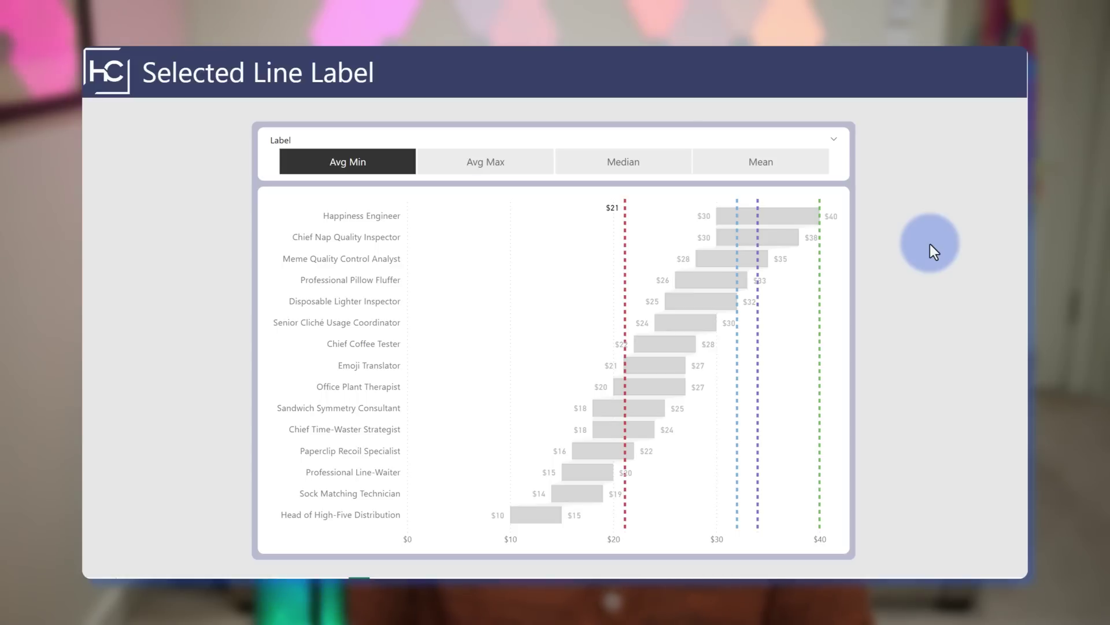
pyautogui.click(516, 165)
pyautogui.click(594, 162)
pyautogui.click(746, 163)
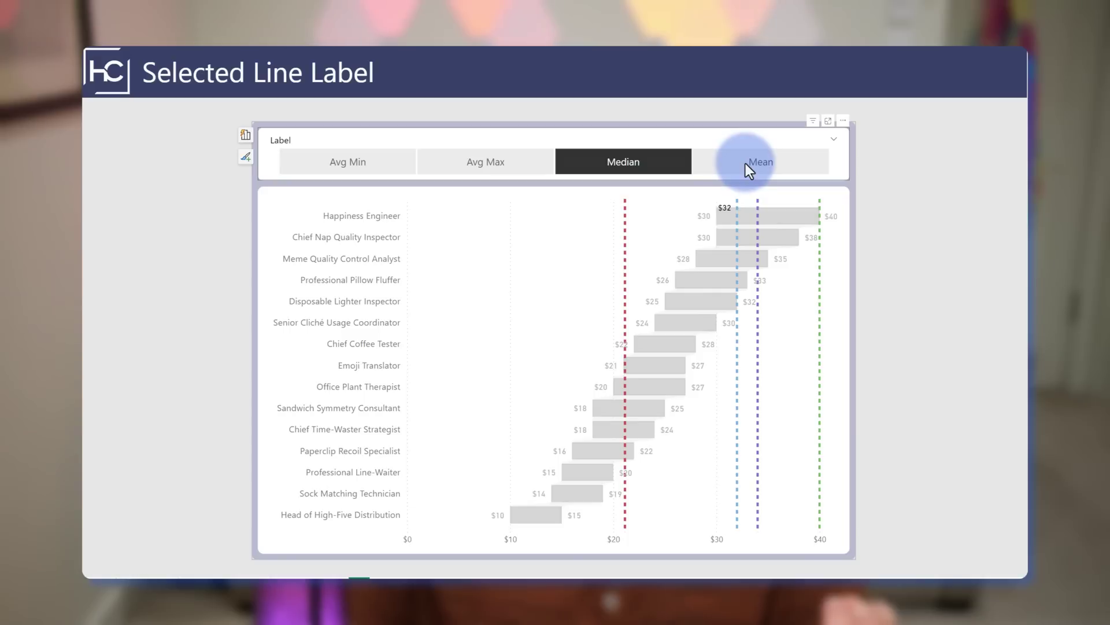
pyautogui.click(378, 164)
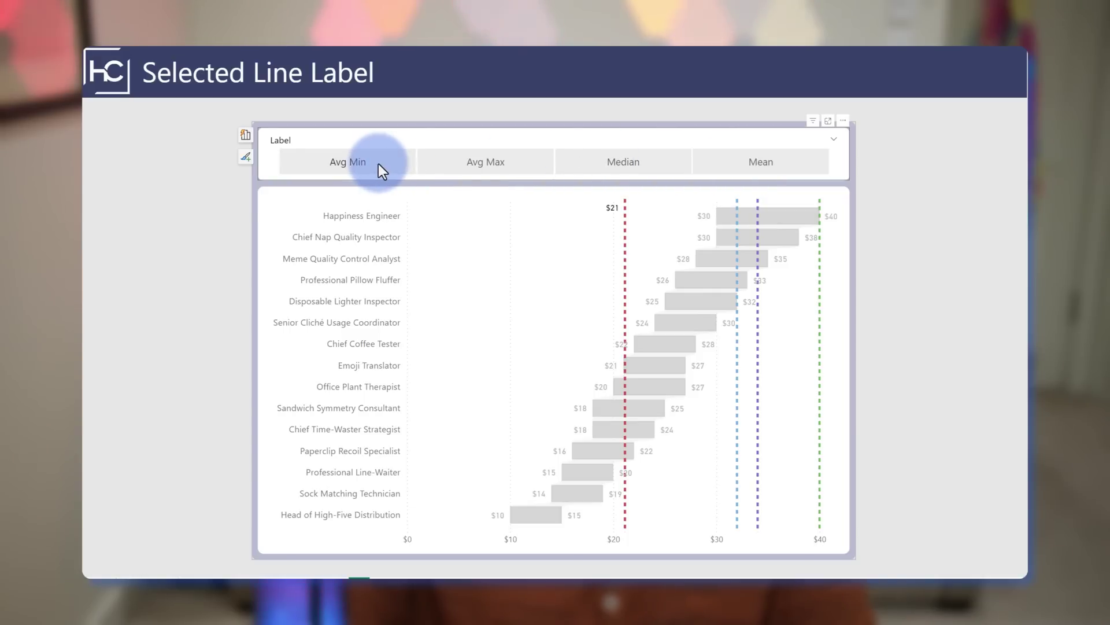
pyautogui.click(442, 168)
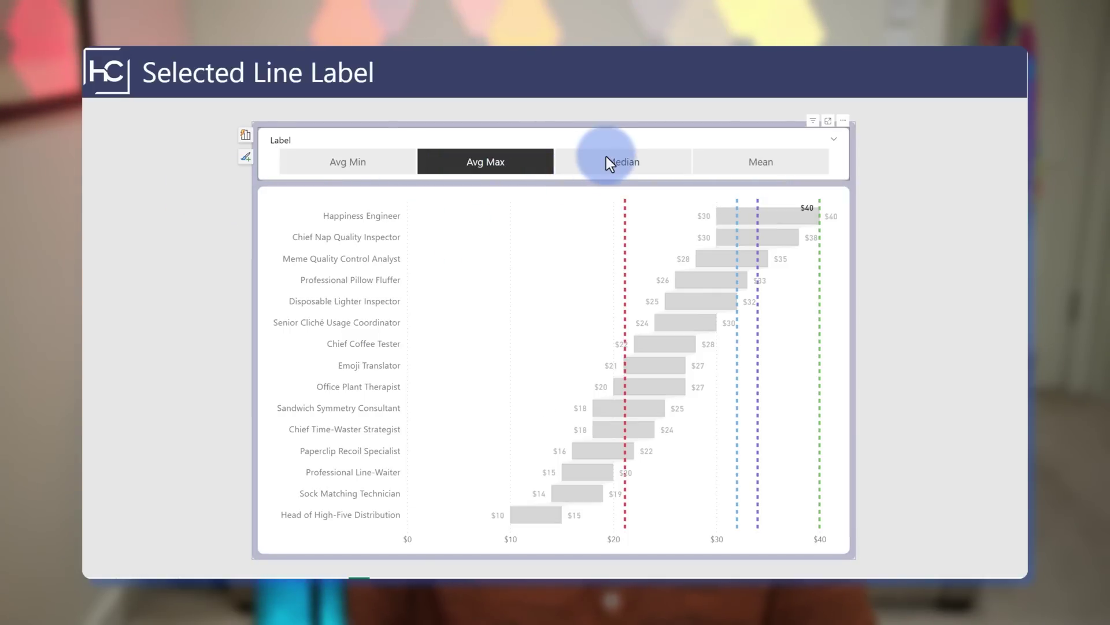
pyautogui.click(631, 163)
pyautogui.click(744, 168)
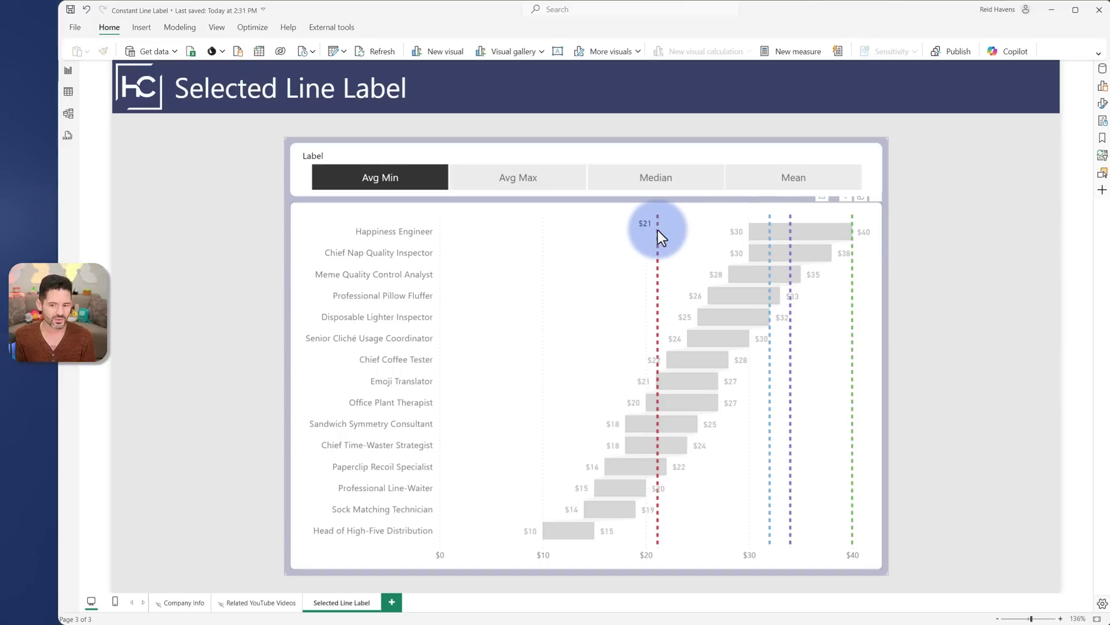
pyautogui.moveTo(658, 230)
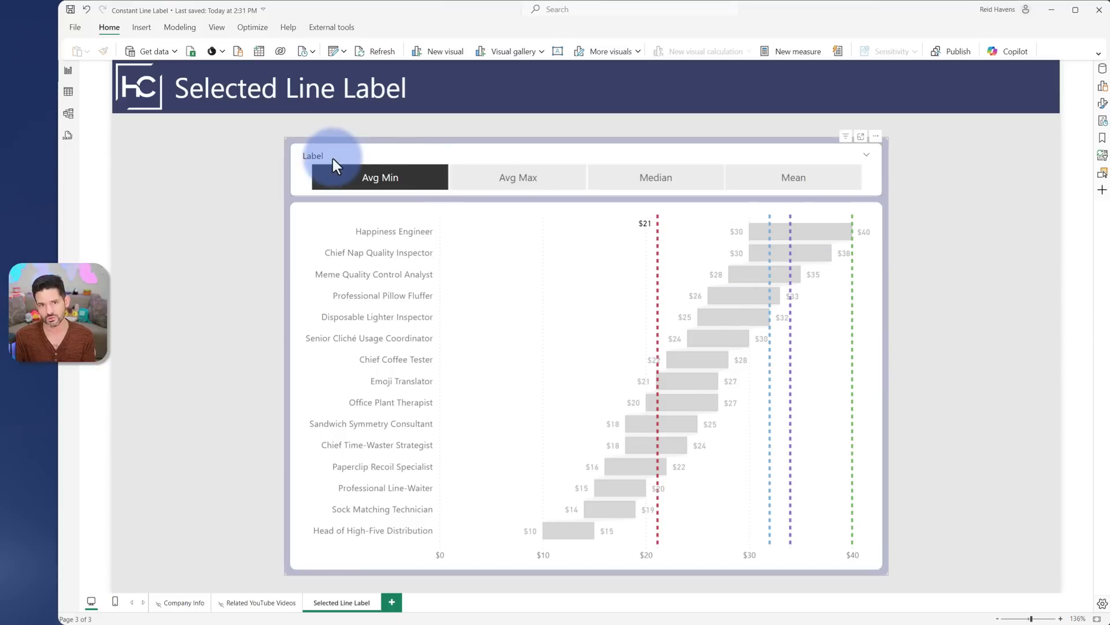
pyautogui.click(357, 175)
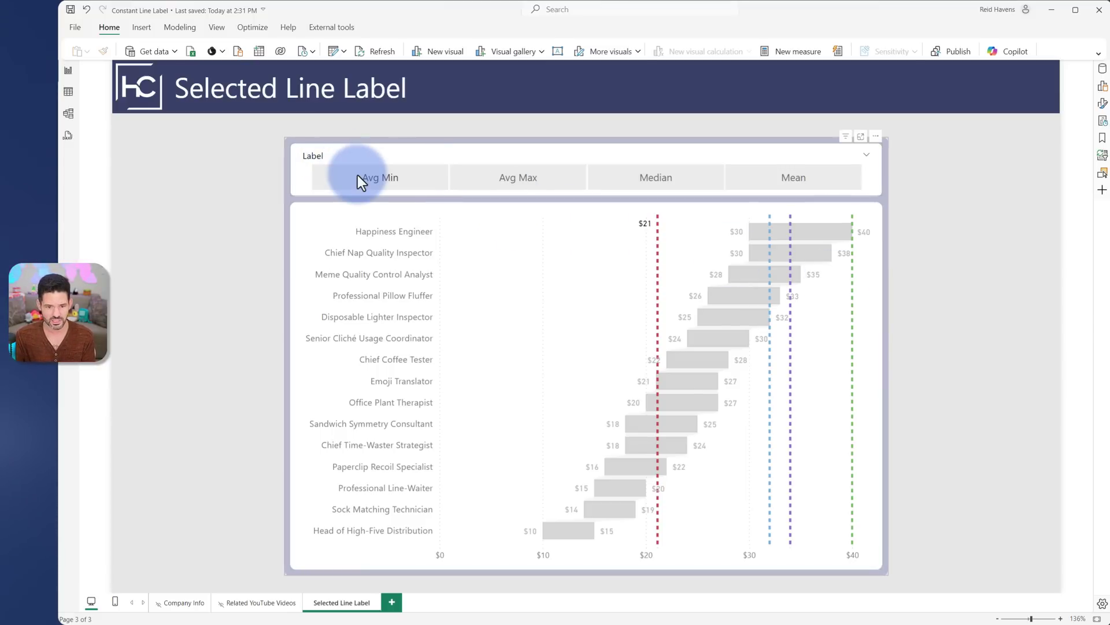
pyautogui.click(471, 179)
pyautogui.click(471, 179)
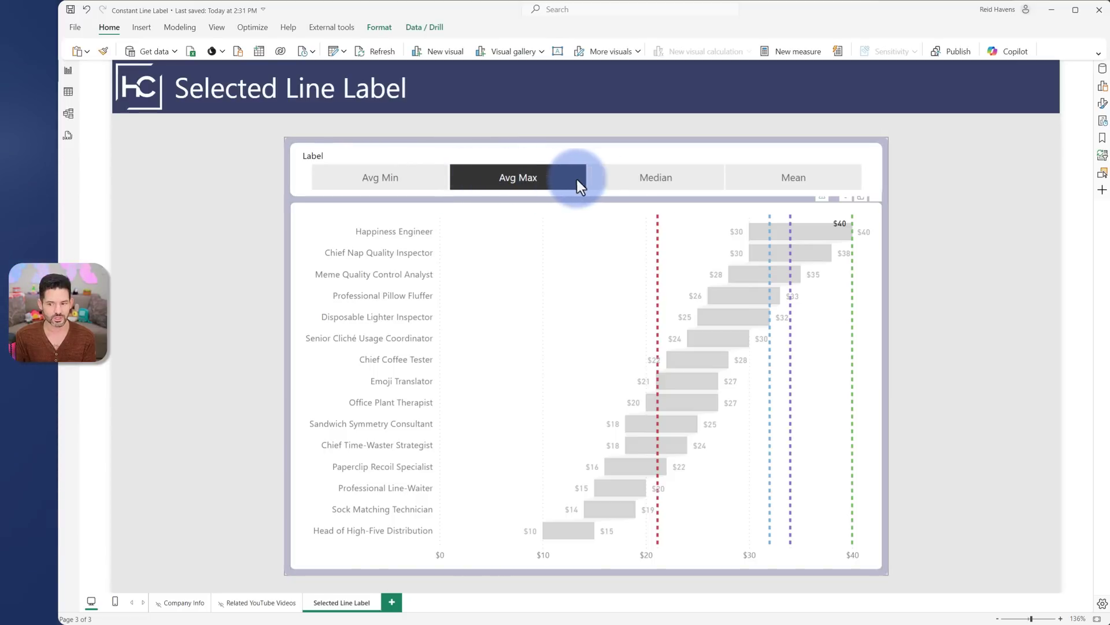
pyautogui.click(650, 180)
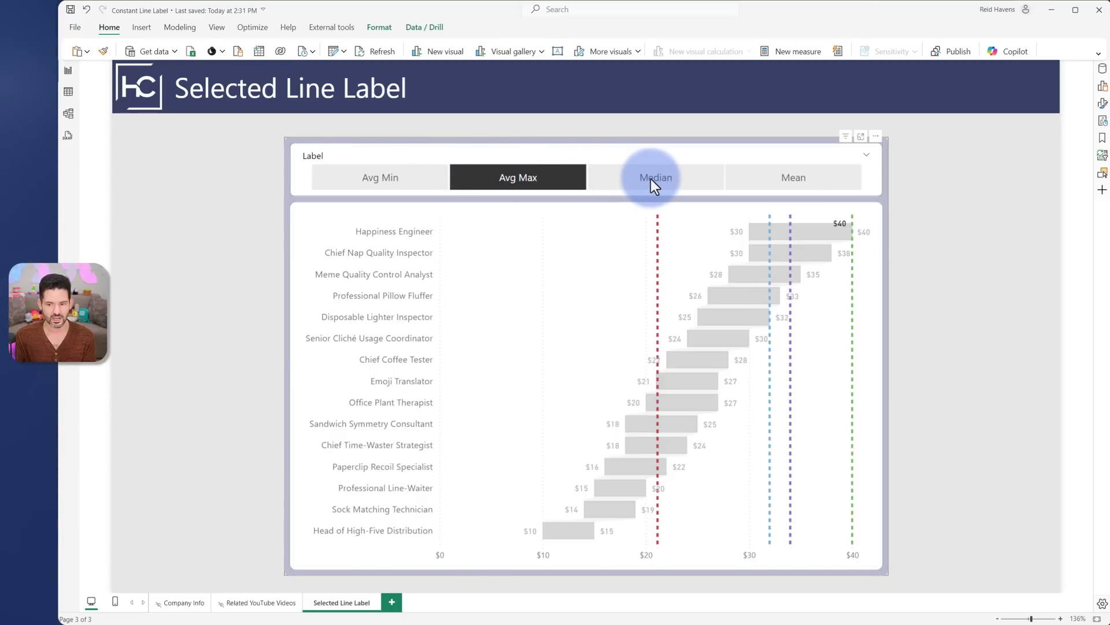
pyautogui.click(769, 185)
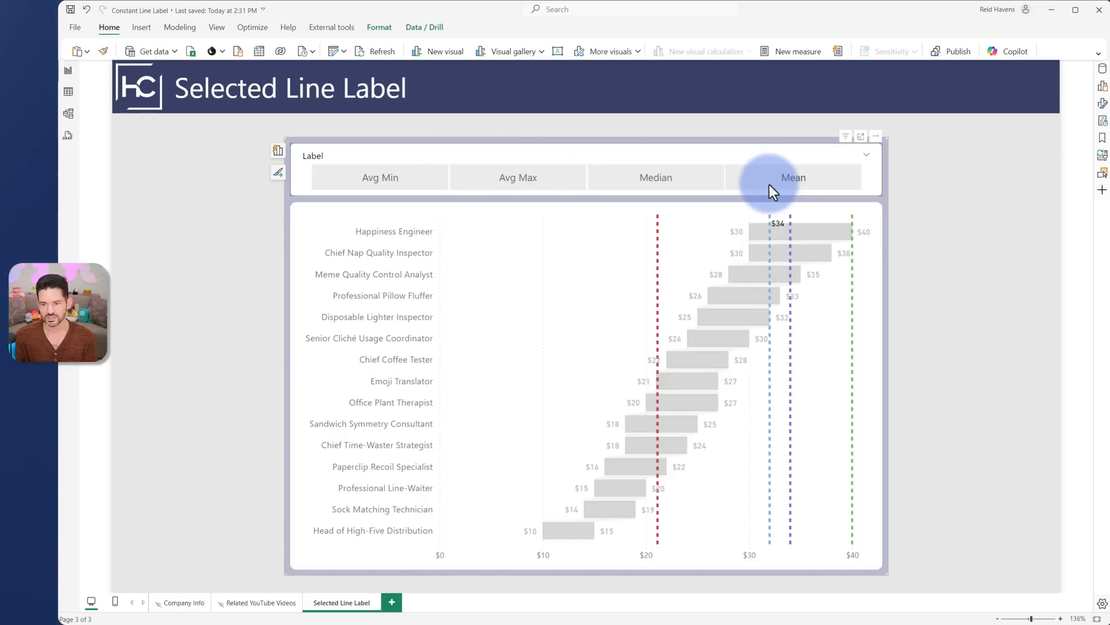
pyautogui.click(671, 182)
pyautogui.click(535, 184)
pyautogui.click(397, 183)
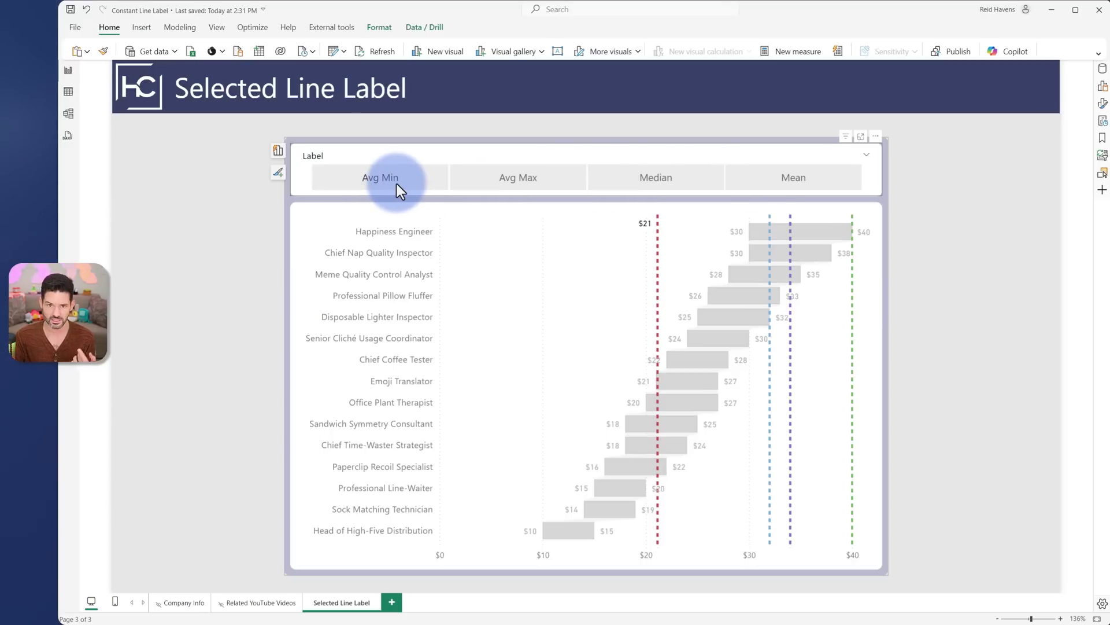
pyautogui.click(513, 185)
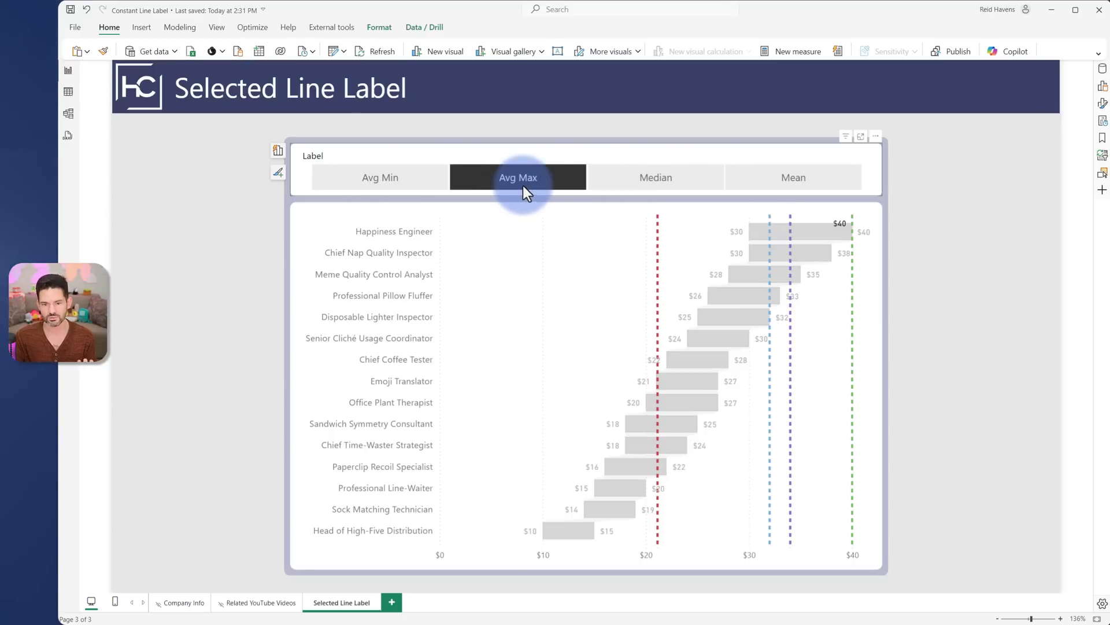
pyautogui.click(668, 180)
pyautogui.click(787, 181)
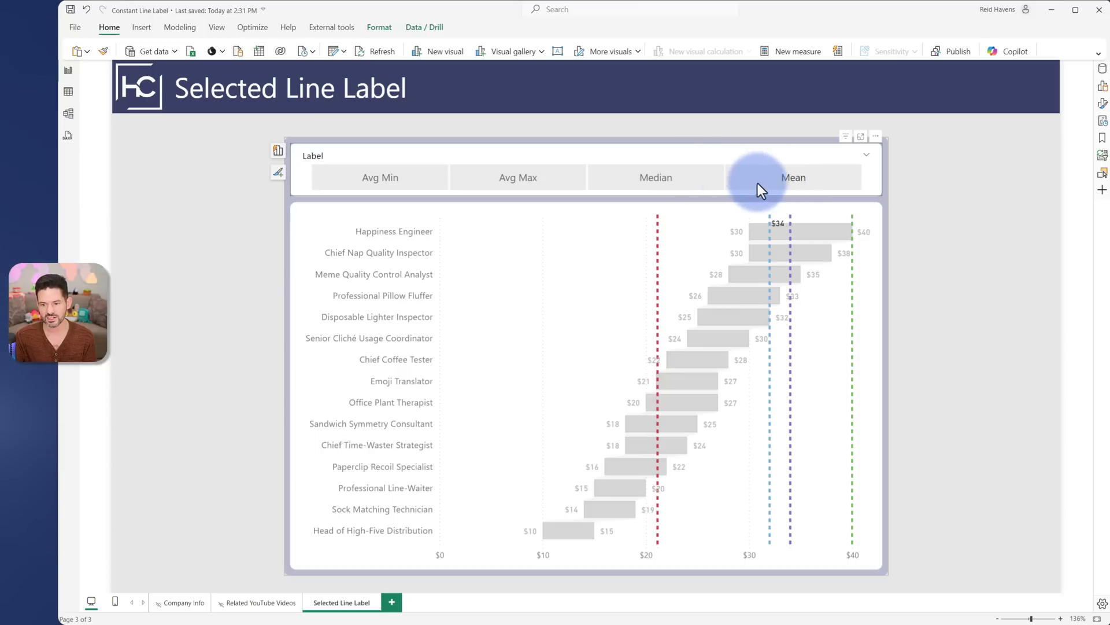
pyautogui.click(396, 180)
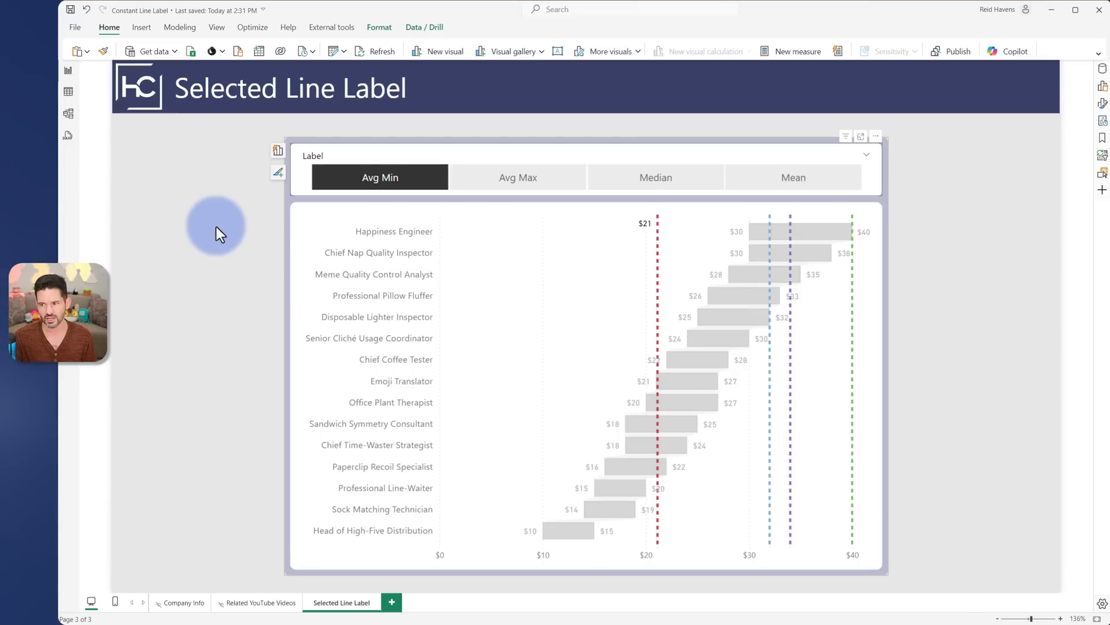
# Show the Data and Build panes and select the range bar chart
pyautogui.click(1101, 72)
pyautogui.click(1103, 87)
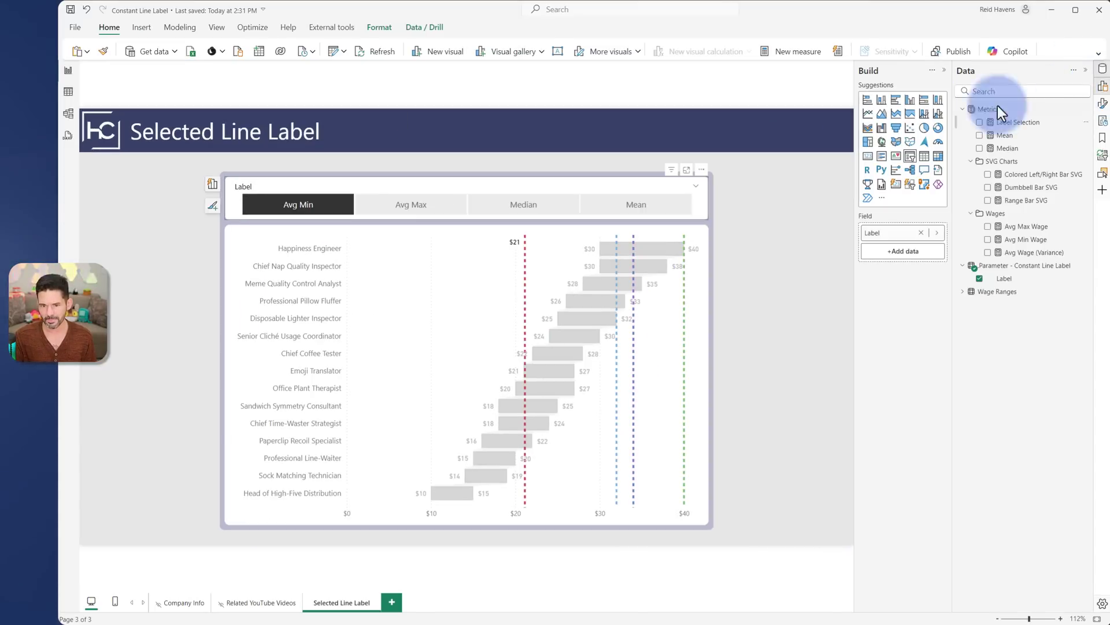
pyautogui.click(434, 236)
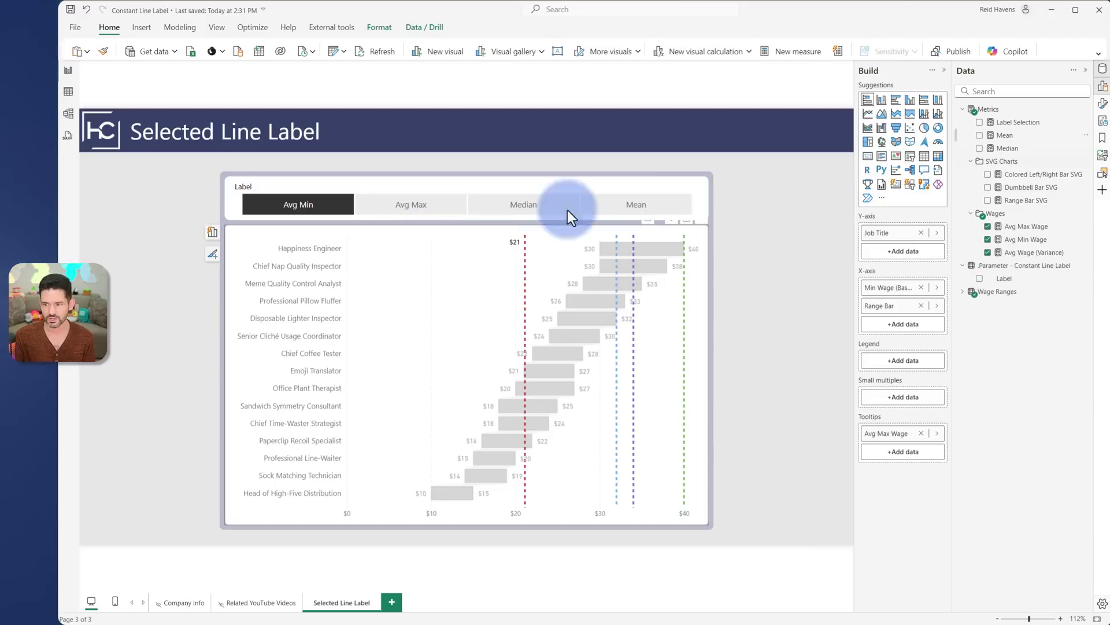
# Review the chart's five reference lines under Format, then select the slicer and chart group
pyautogui.click(1102, 105)
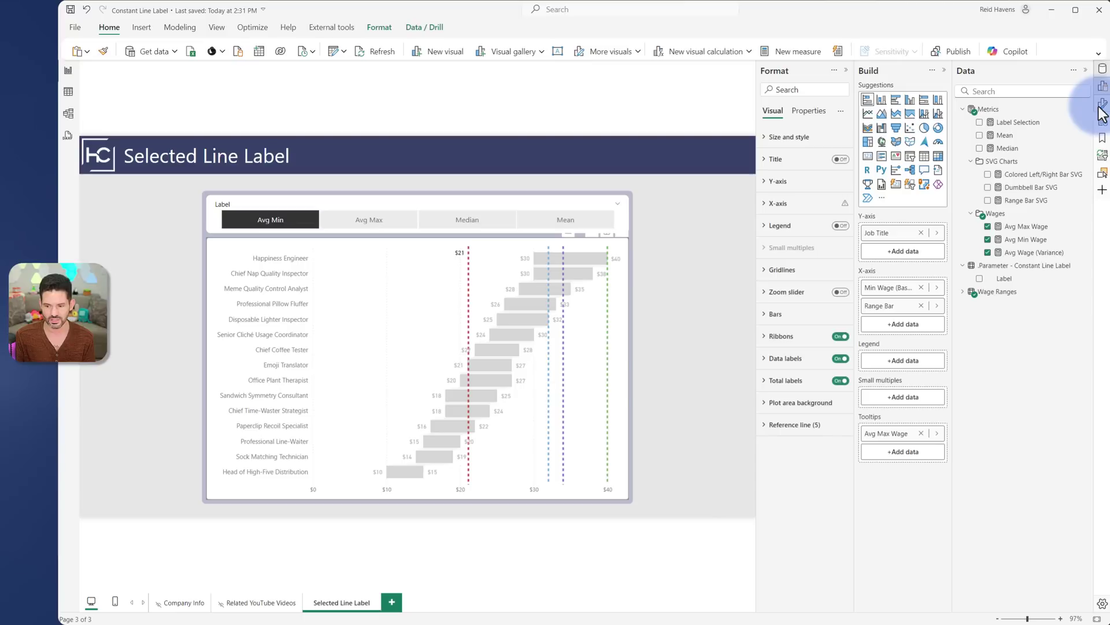
pyautogui.click(804, 425)
pyautogui.scroll(-3, 799, 434)
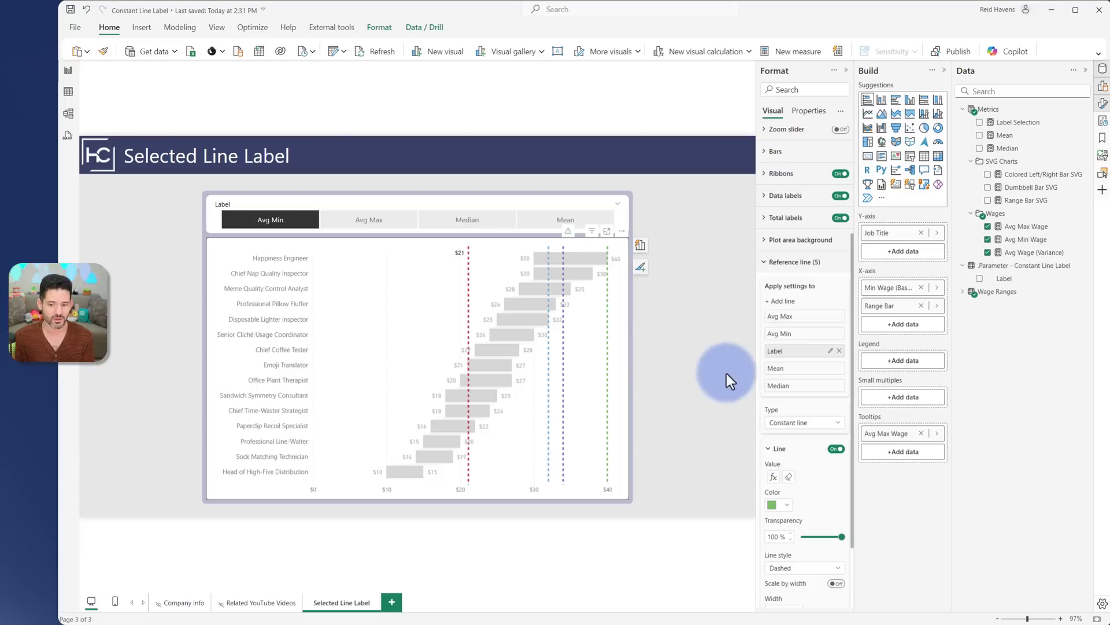
pyautogui.click(673, 250)
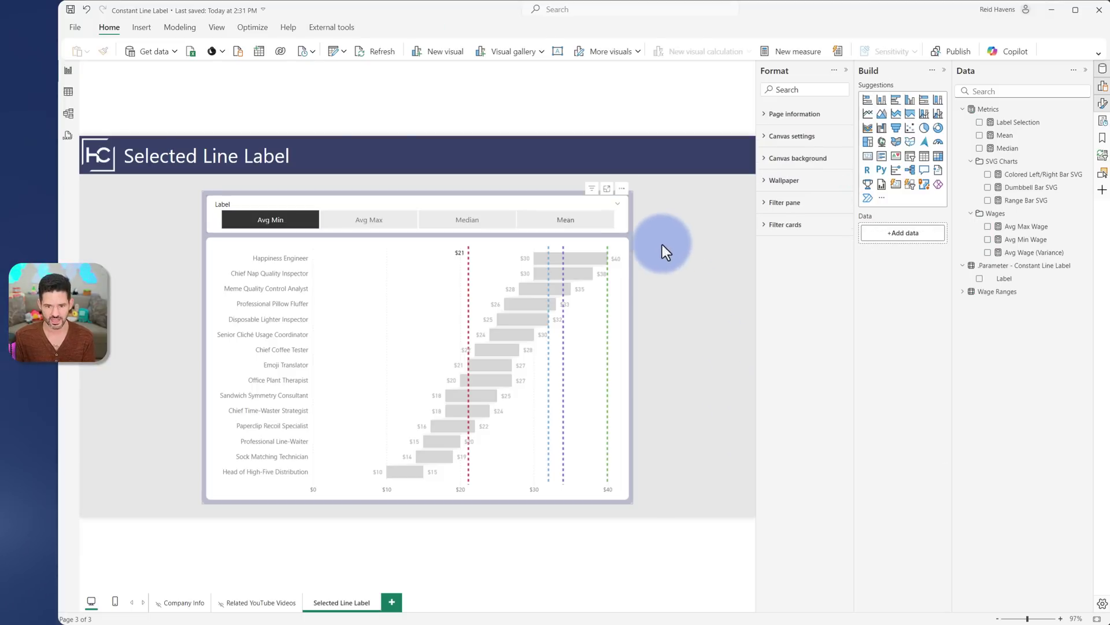
pyautogui.click(570, 204)
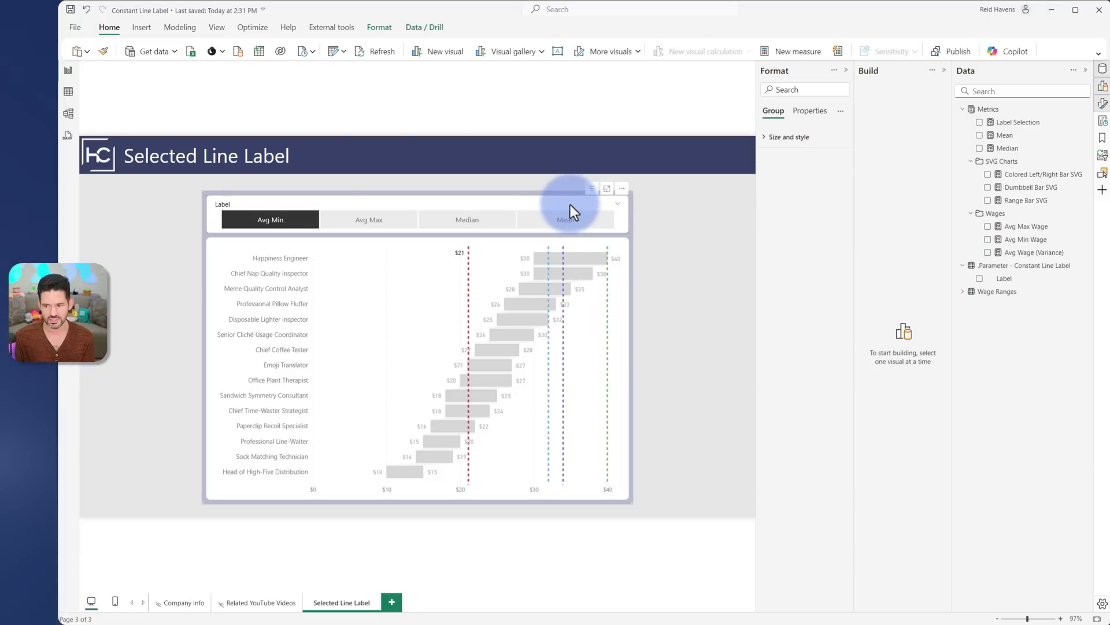
# Inspect the rows of the '.Parameter - Constant Line Label' table in the data view
pyautogui.click(69, 92)
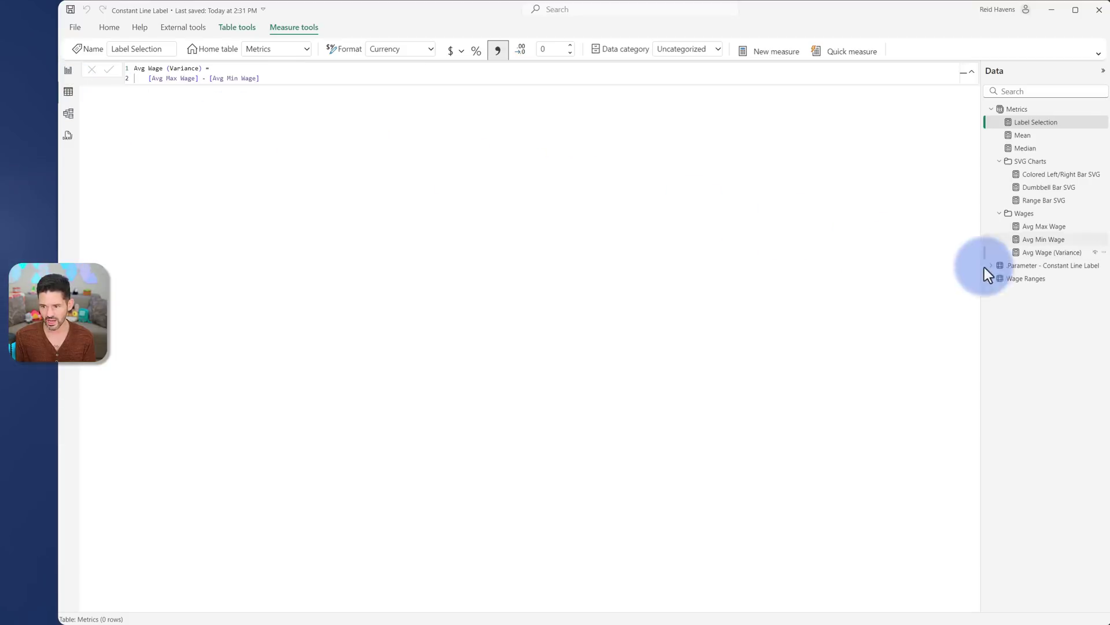
pyautogui.click(1007, 270)
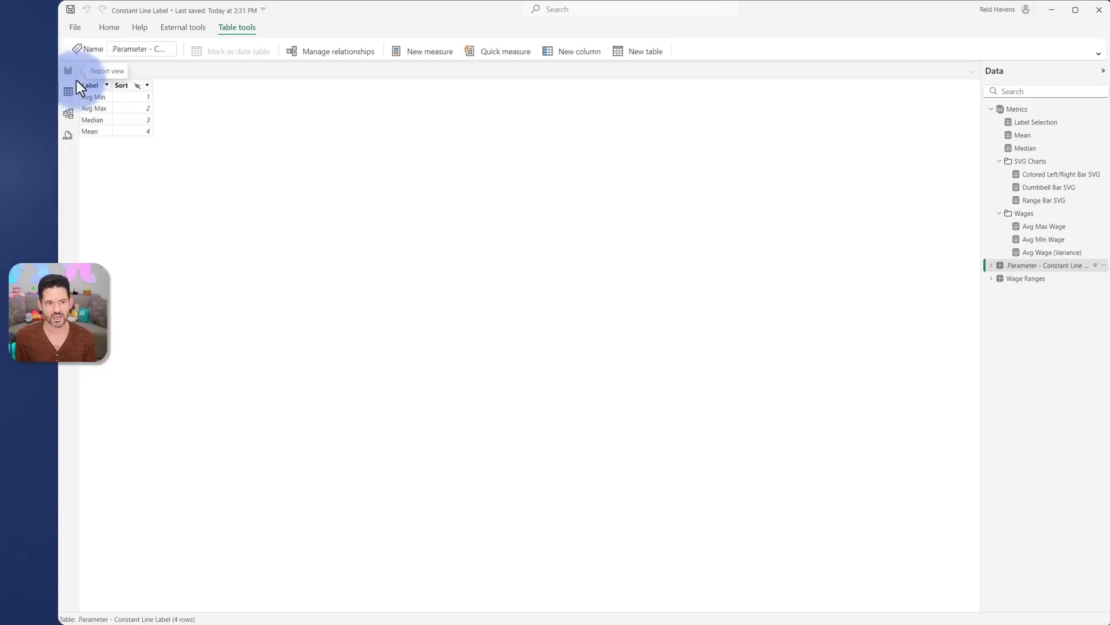
pyautogui.click(108, 27)
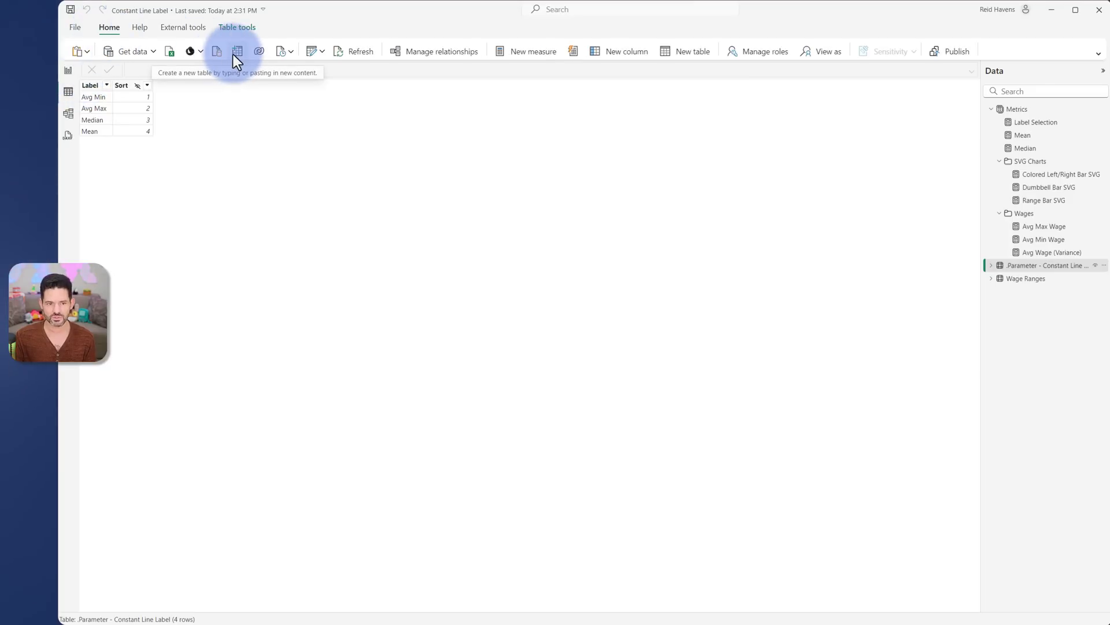
# Back on the report page, expand the Label Selection measure's formula bar to show all its DAX
pyautogui.click(78, 74)
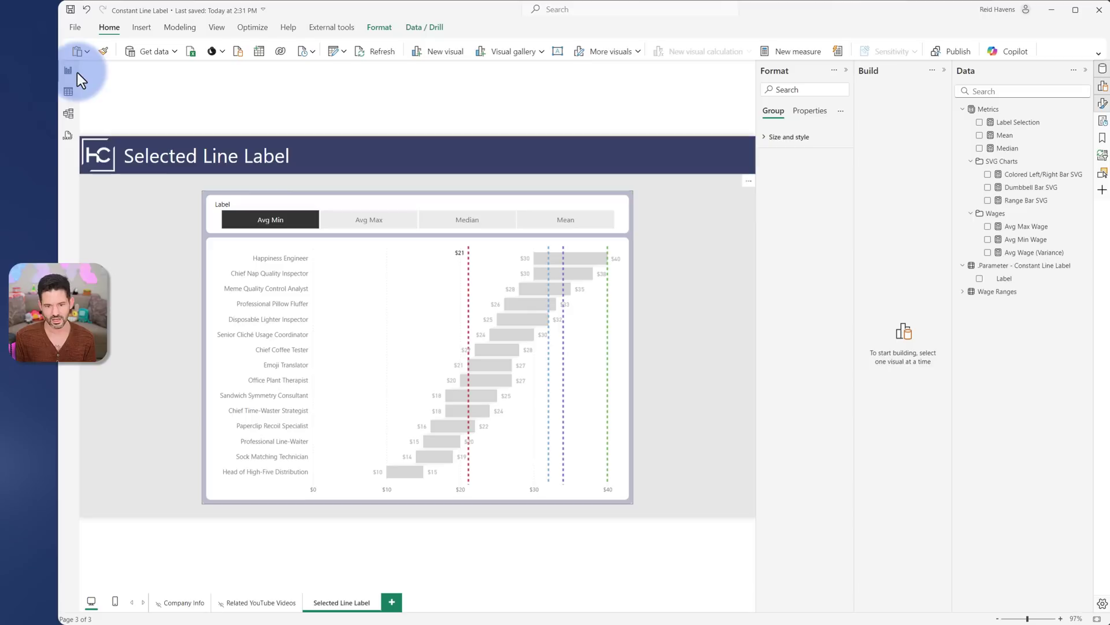
pyautogui.click(1007, 122)
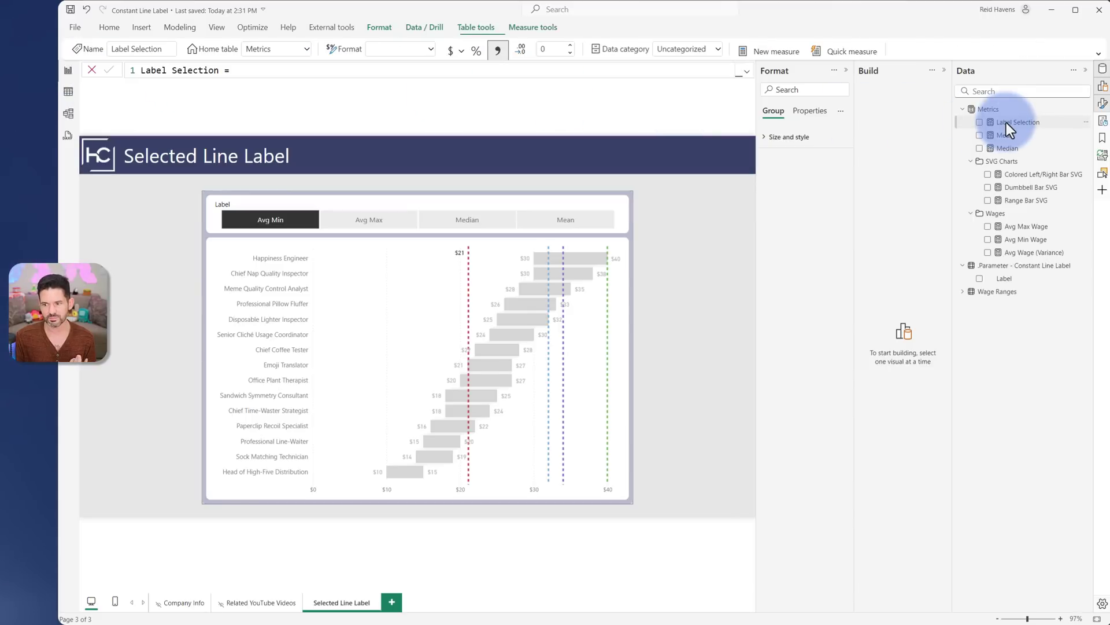
pyautogui.click(745, 71)
pyautogui.scroll(1, 572, 94)
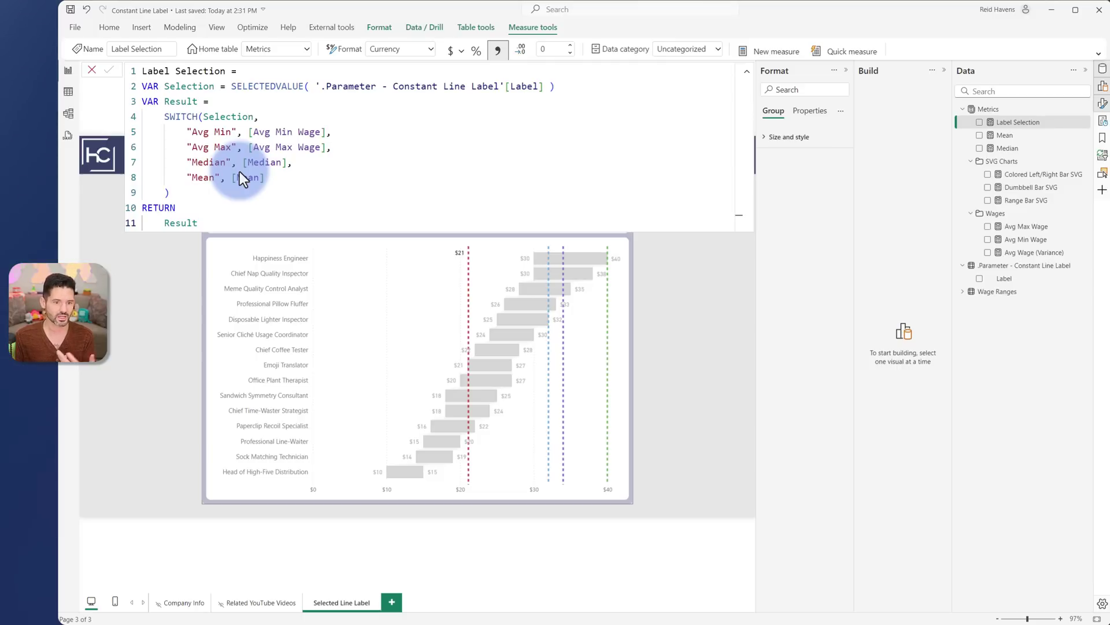
# Close the formula bar and delete the existing Label reference line from the chart
pyautogui.click(744, 73)
pyautogui.click(515, 245)
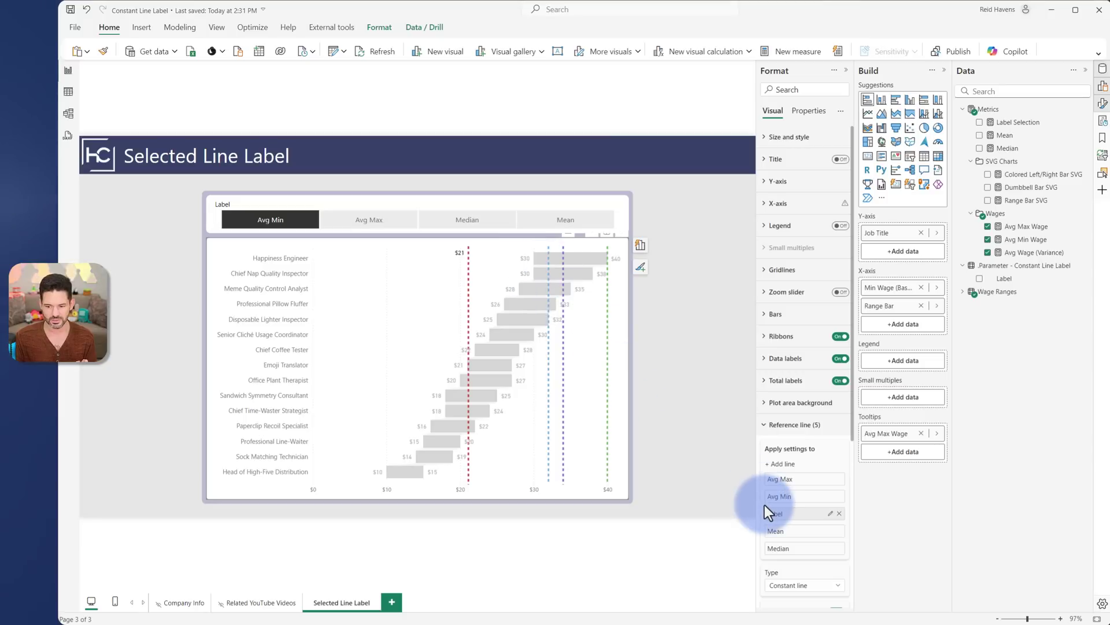
pyautogui.scroll(-4, 771, 440)
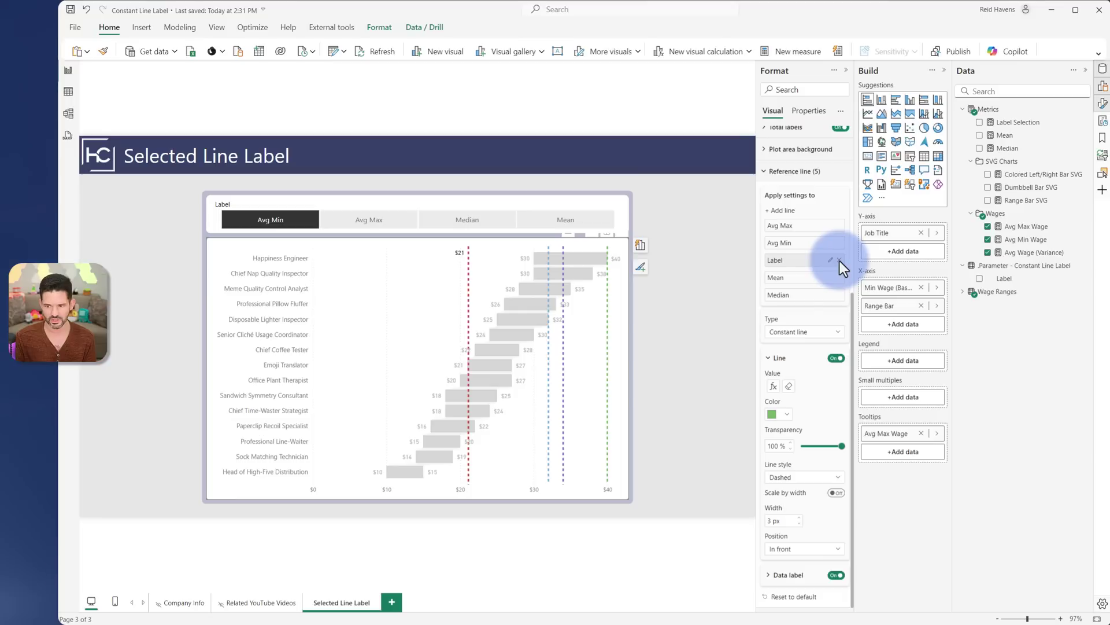
pyautogui.scroll(1, 840, 261)
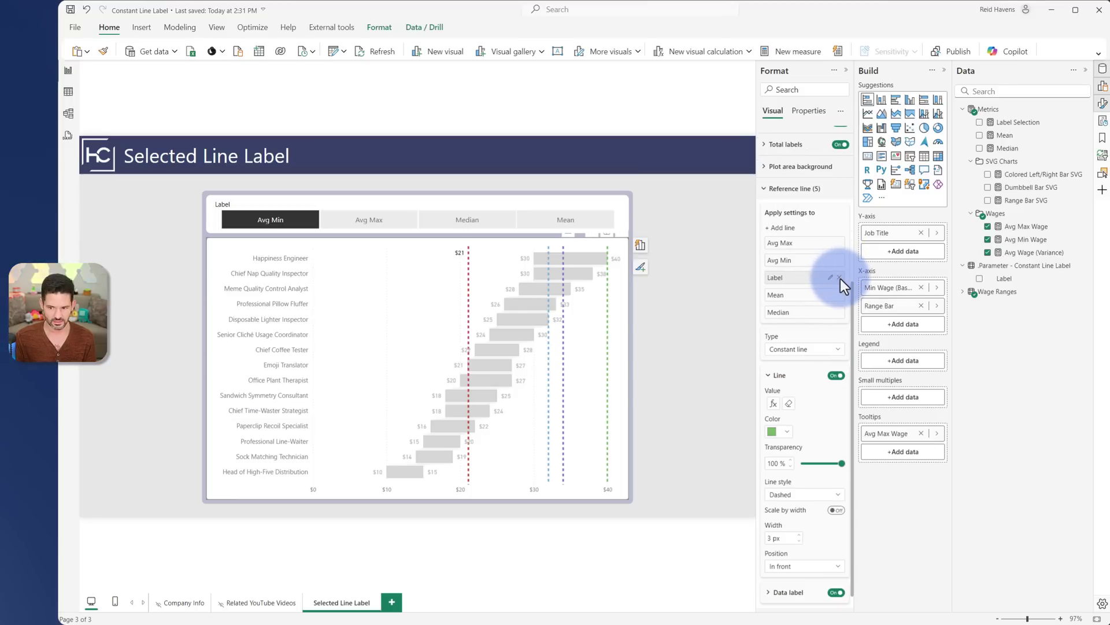
pyautogui.click(840, 277)
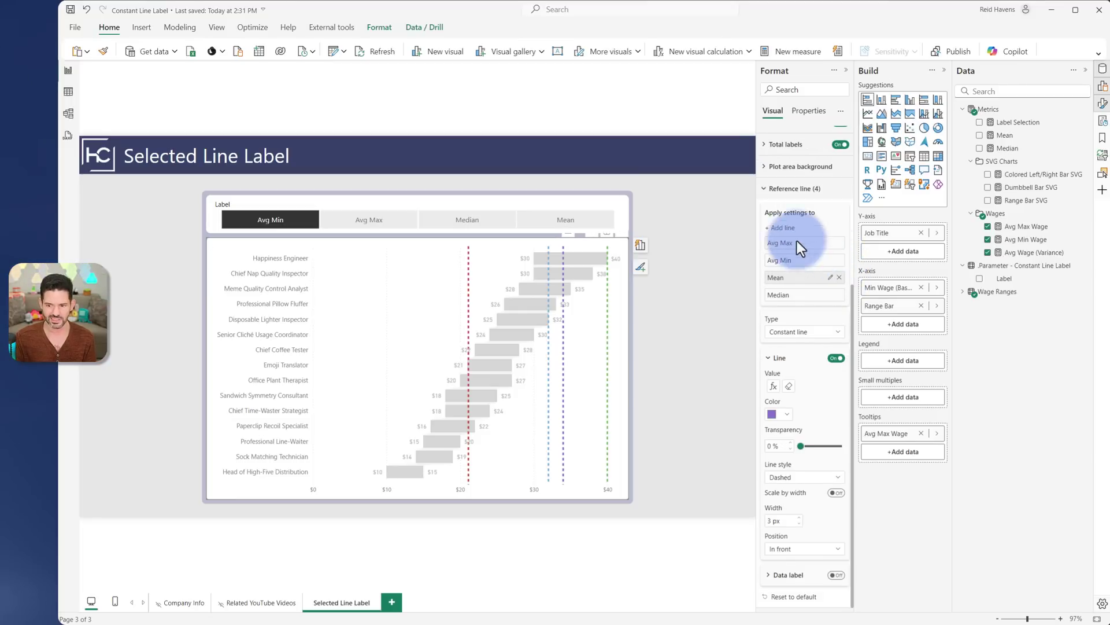
# Add a new constant reference line named Label
pyautogui.click(780, 227)
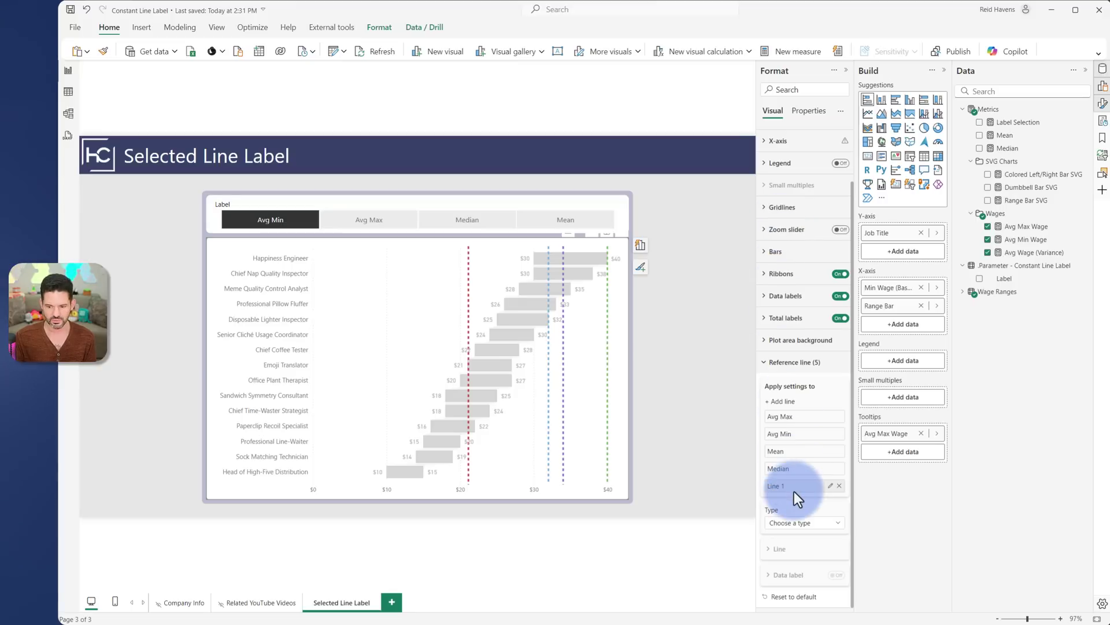
pyautogui.doubleClick(793, 487)
pyautogui.write('Label')
pyautogui.press('Return')
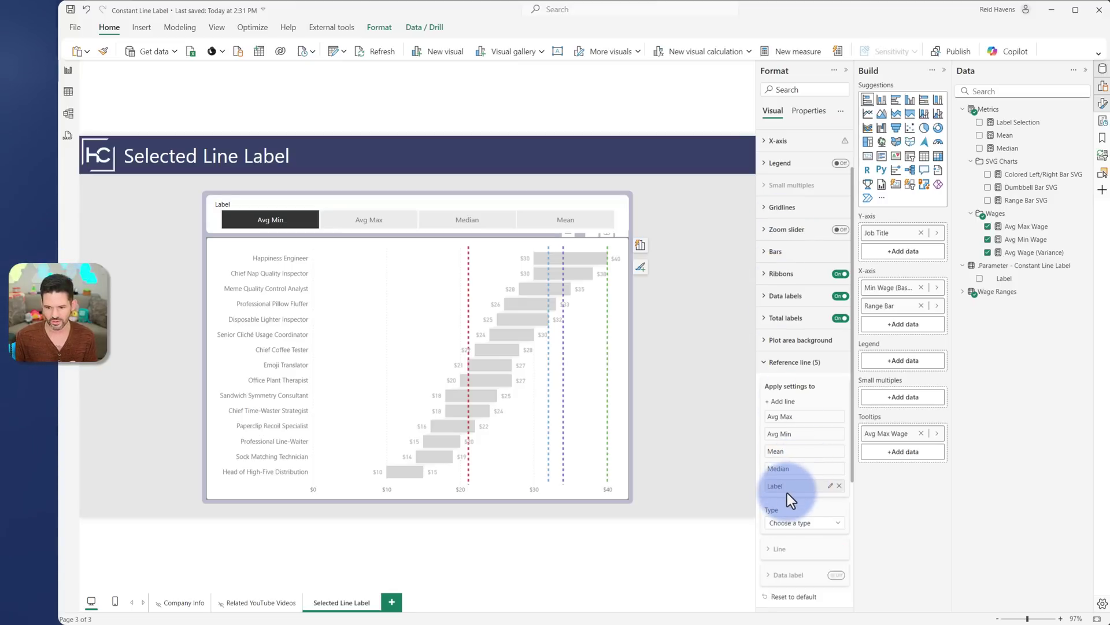
pyautogui.click(803, 521)
pyautogui.click(796, 537)
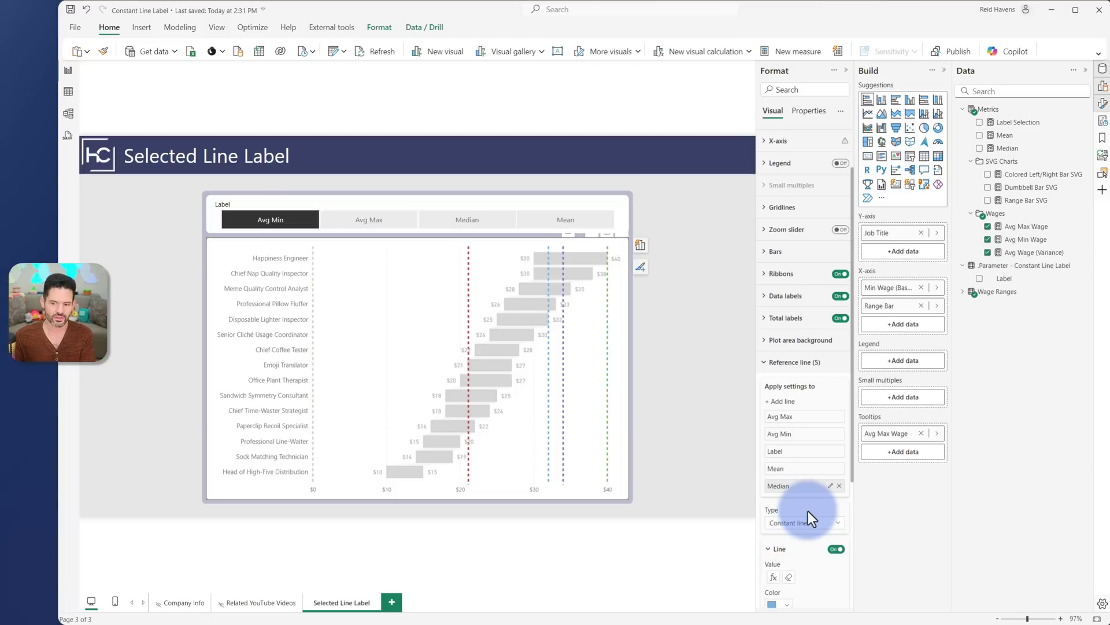
# Turn on the new Label line's data label, then delete that Label line
pyautogui.scroll(-3, 807, 510)
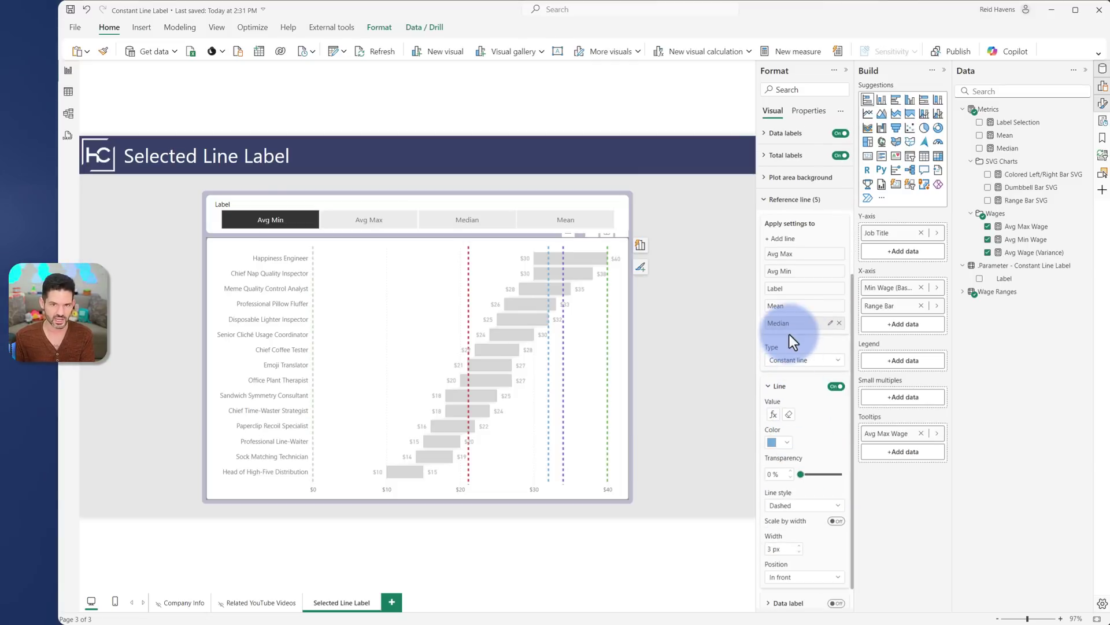
pyautogui.click(789, 291)
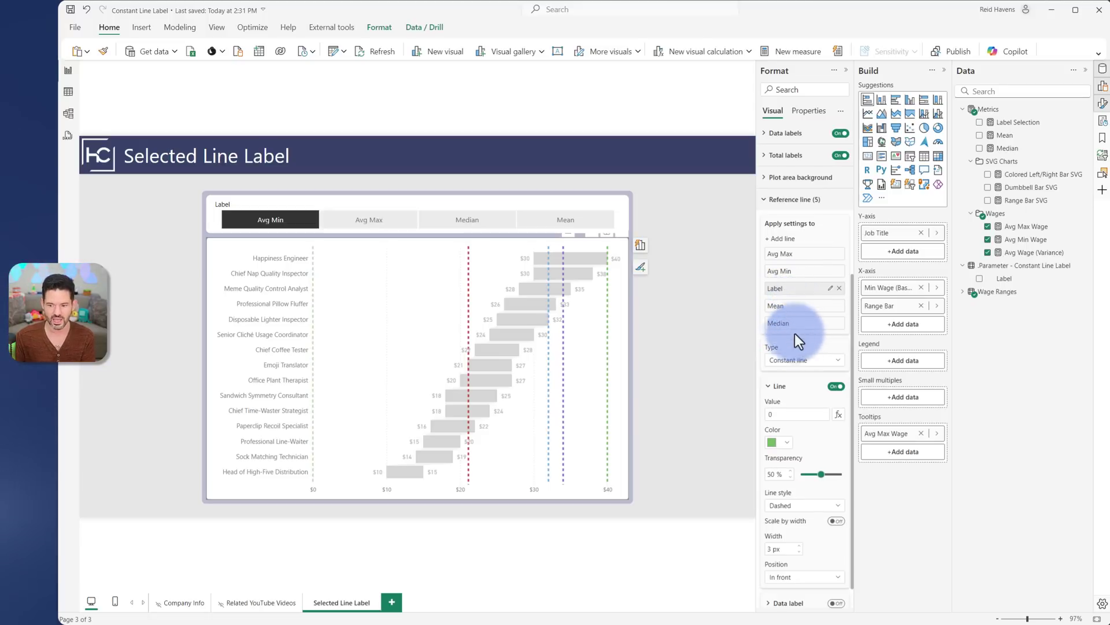
pyautogui.scroll(-1, 806, 385)
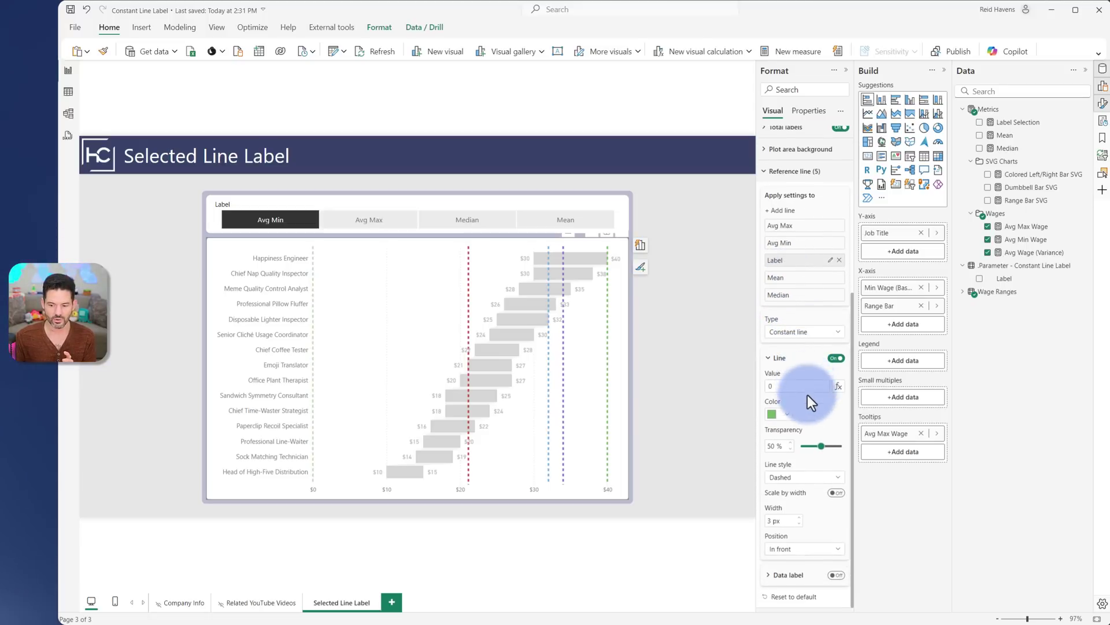
pyautogui.click(835, 576)
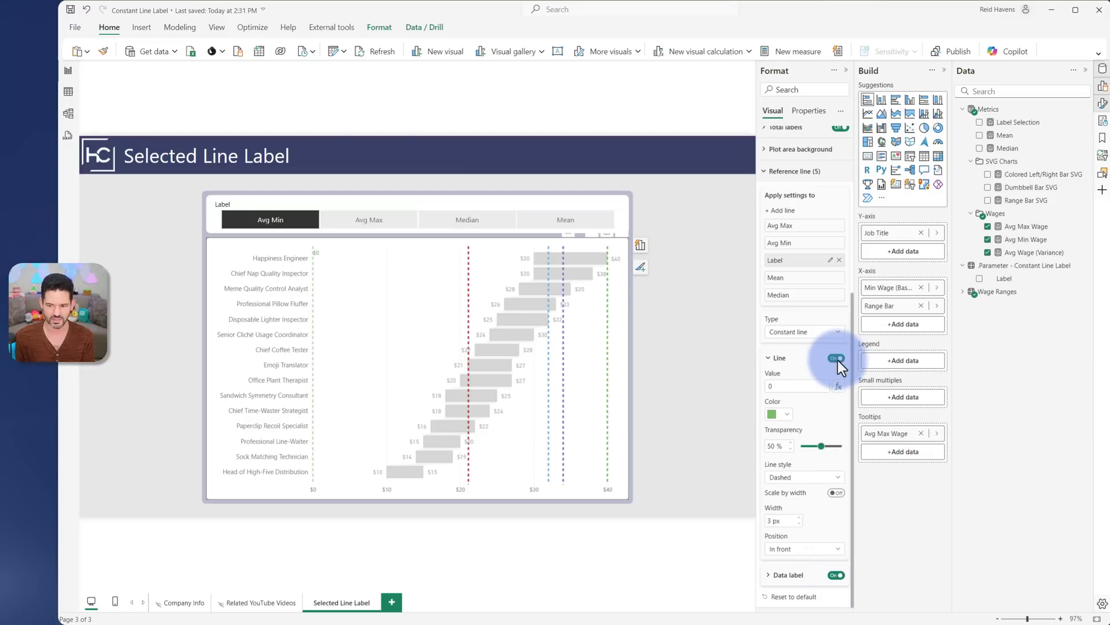
pyautogui.press('Delete')
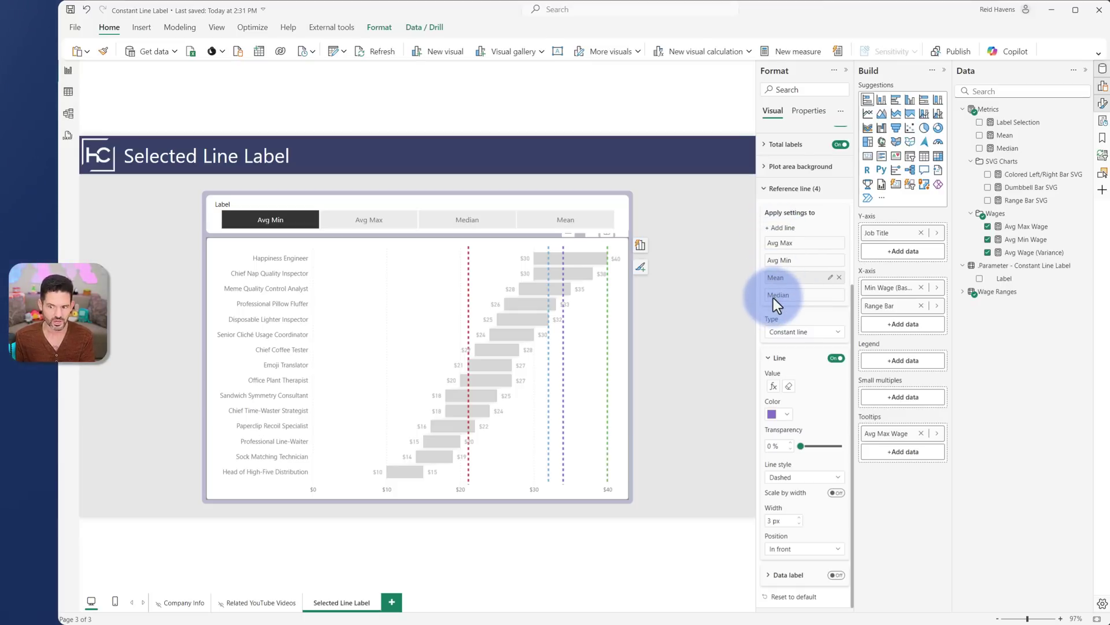
# Add a new reference line and name it Label
pyautogui.click(778, 228)
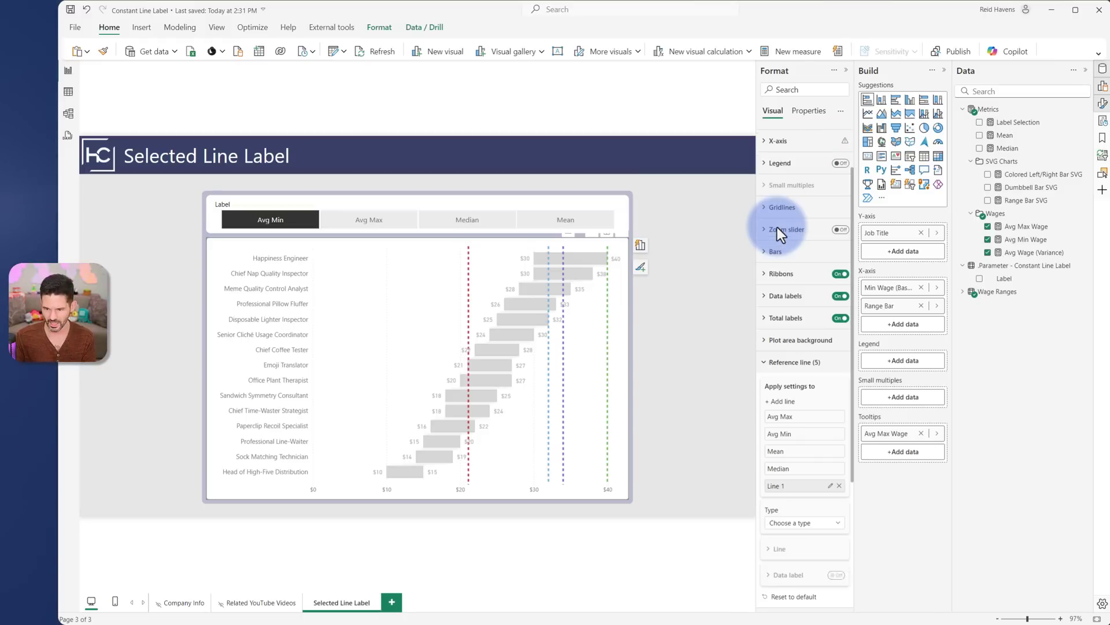
pyautogui.doubleClick(794, 486)
pyautogui.write('Label')
pyautogui.press('Return')
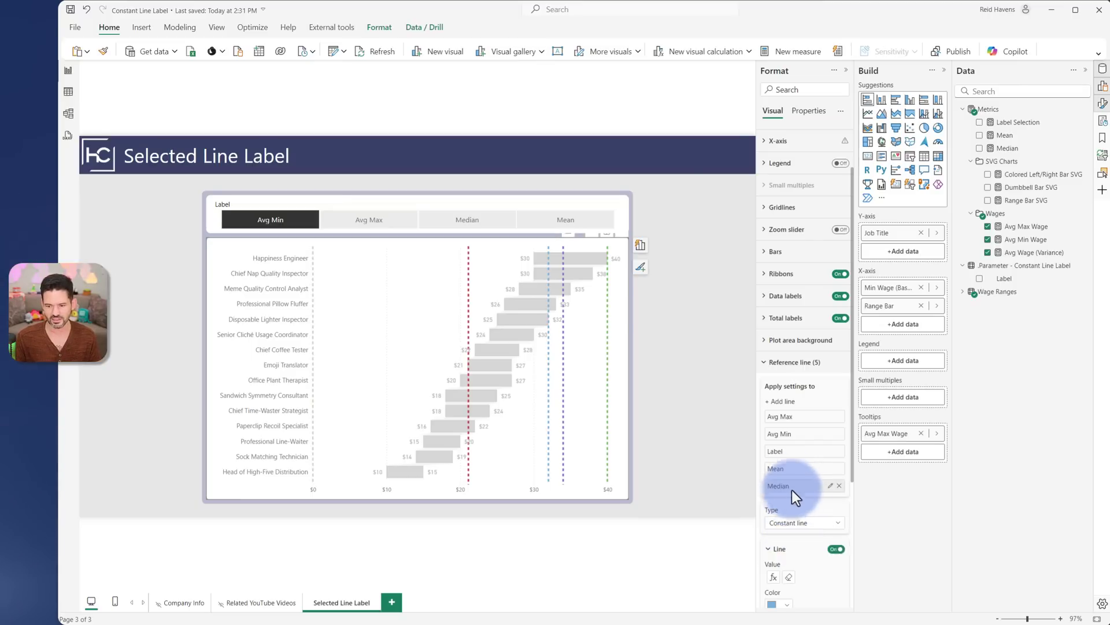
# Set the Label line's value to the field value of Metrics > Label Selection
pyautogui.scroll(-3, 787, 455)
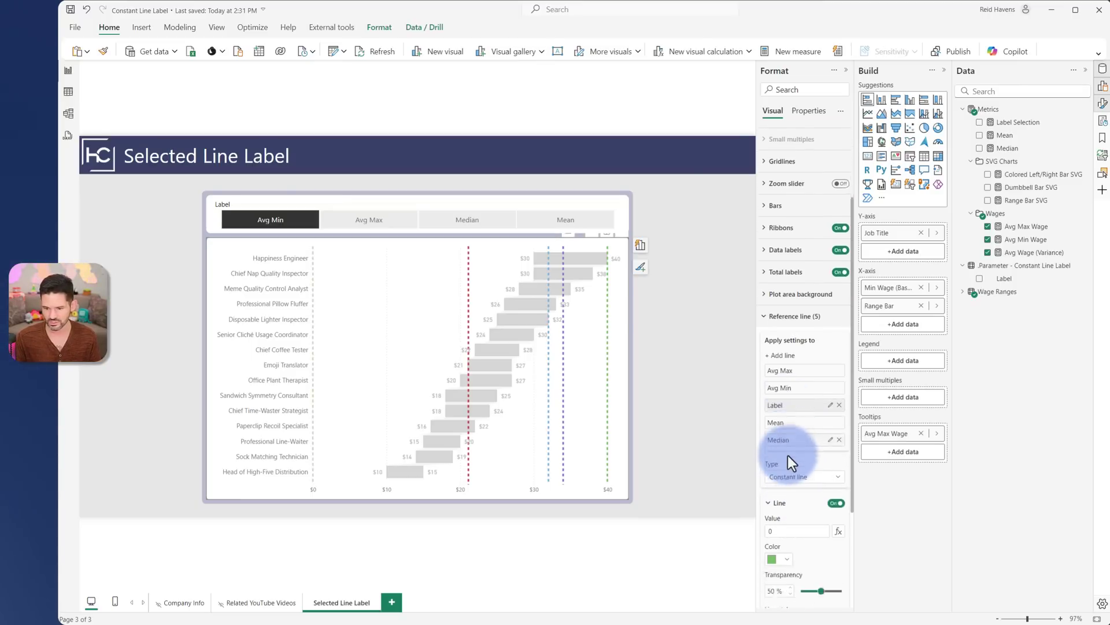
pyautogui.click(840, 388)
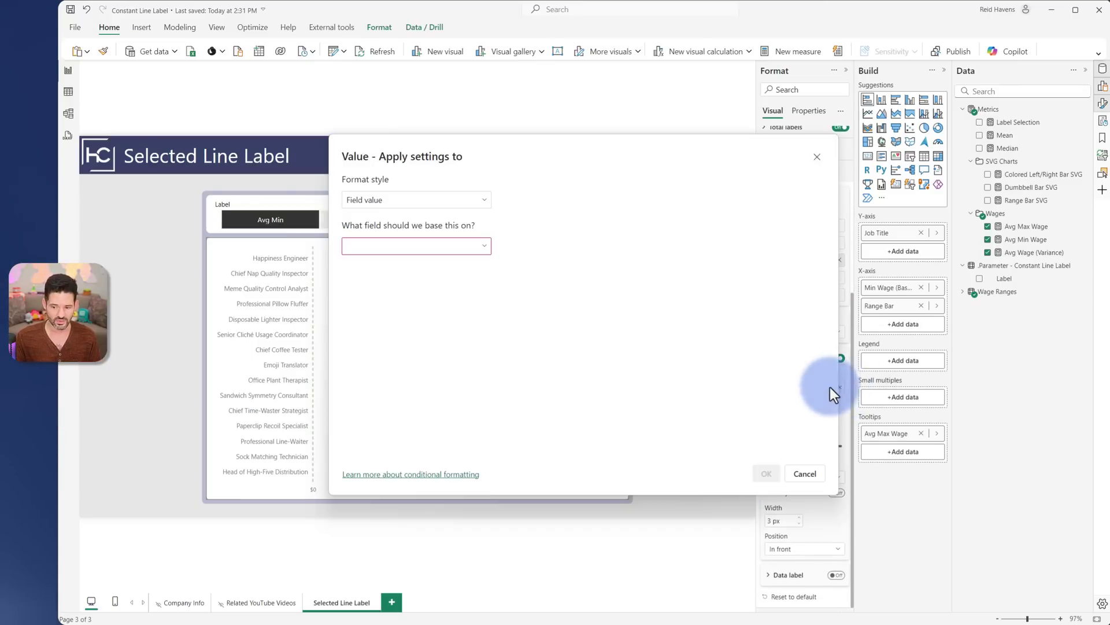
pyautogui.click(464, 248)
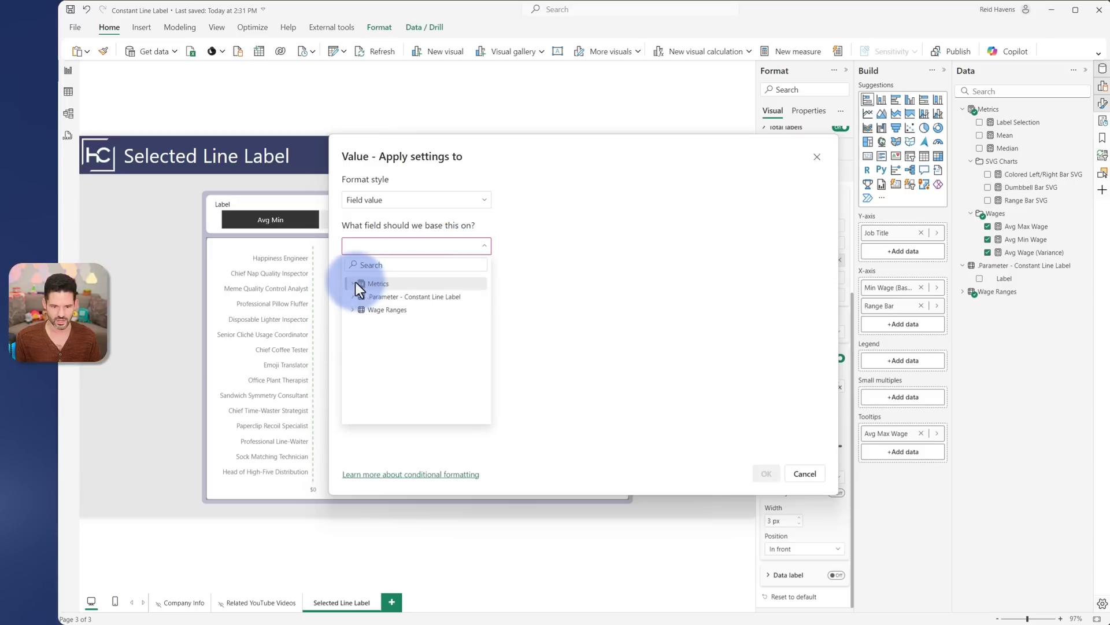
pyautogui.click(351, 284)
pyautogui.click(376, 299)
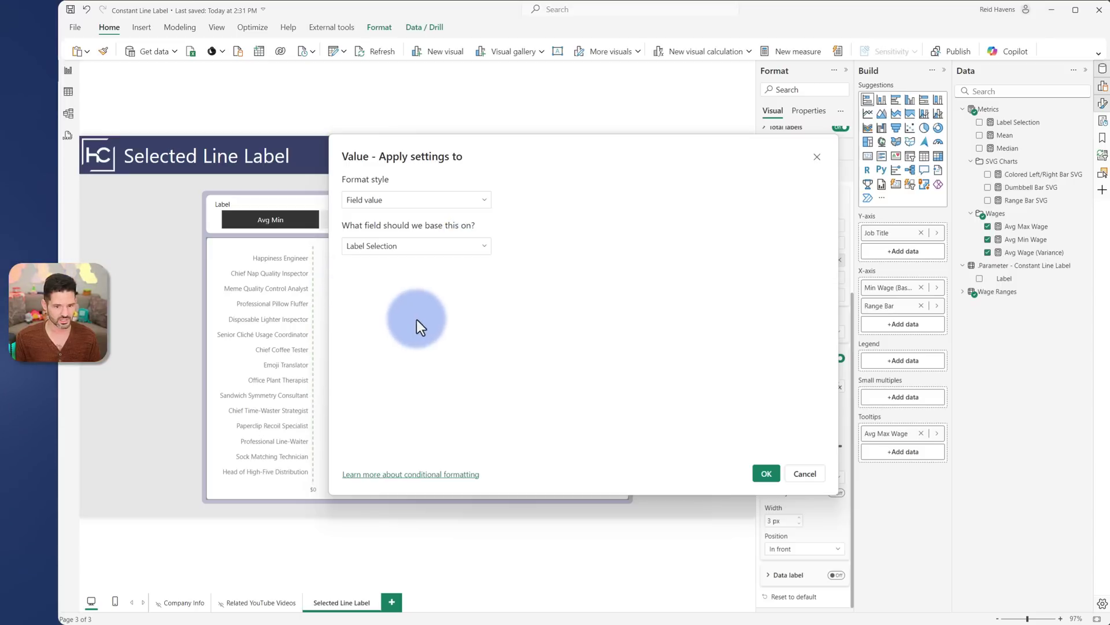
pyautogui.click(767, 473)
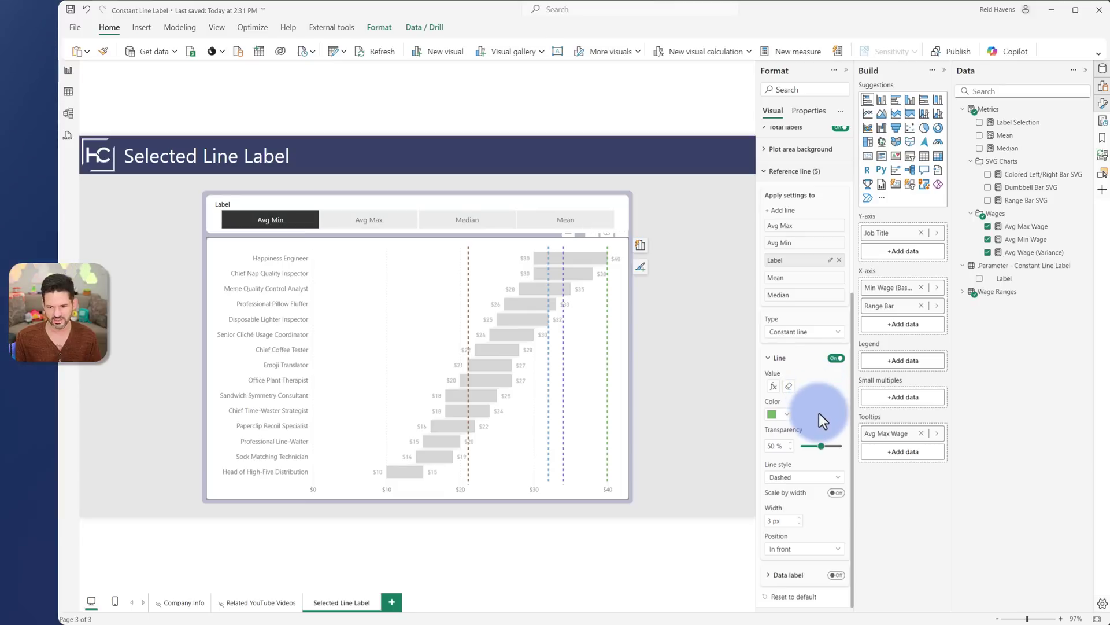
# Make the Label line fully transparent and turn on its data label in black
pyautogui.moveTo(824, 447); pyautogui.dragTo(864, 447)
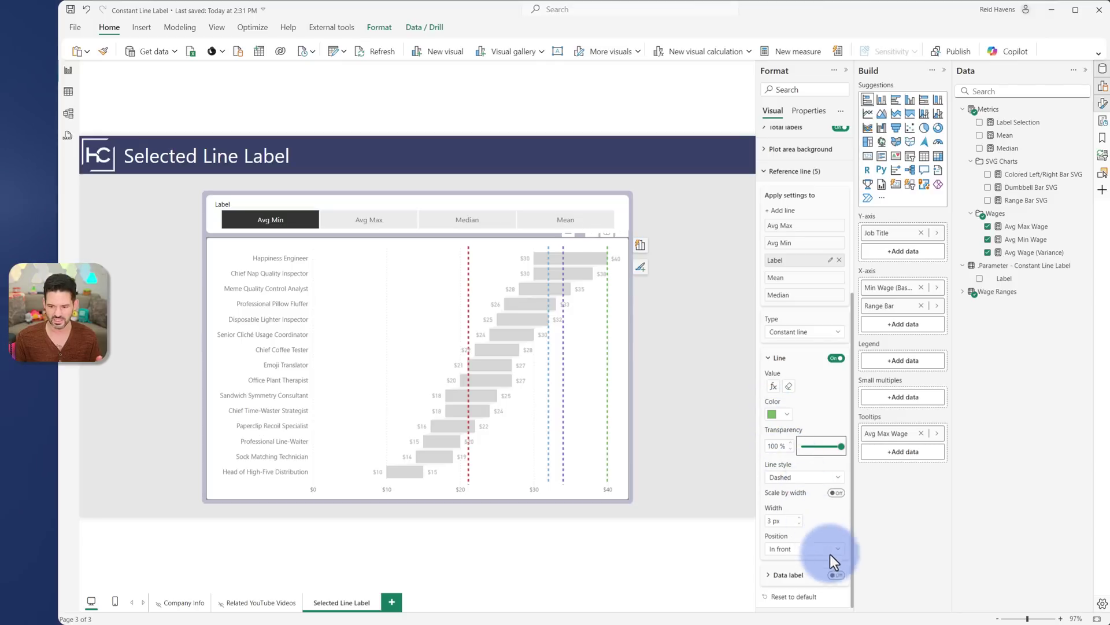
pyautogui.click(840, 576)
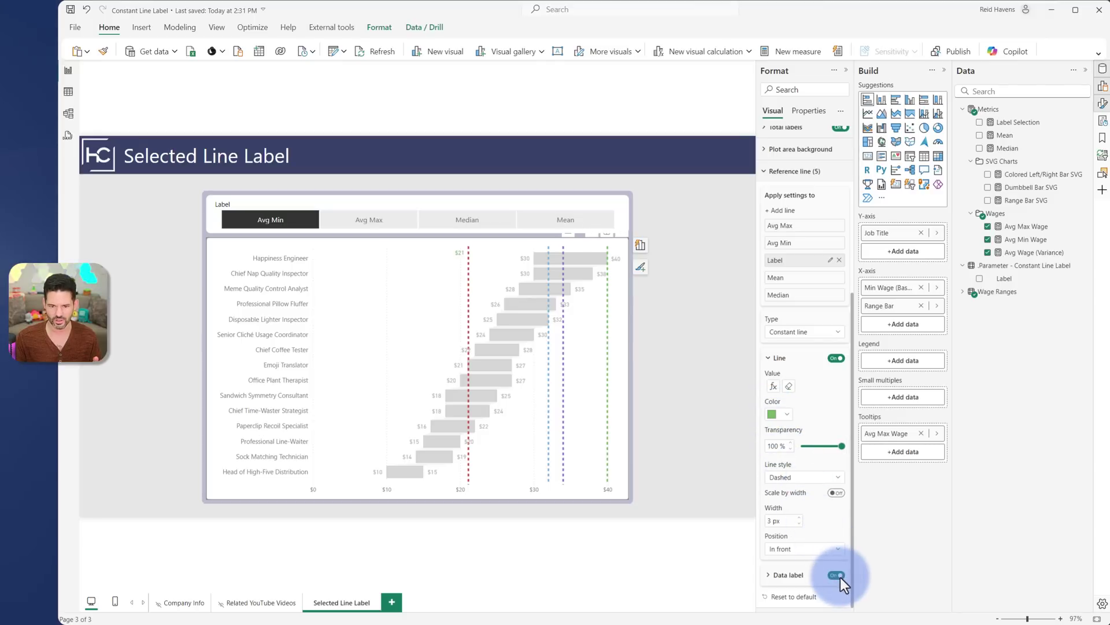
pyautogui.click(783, 574)
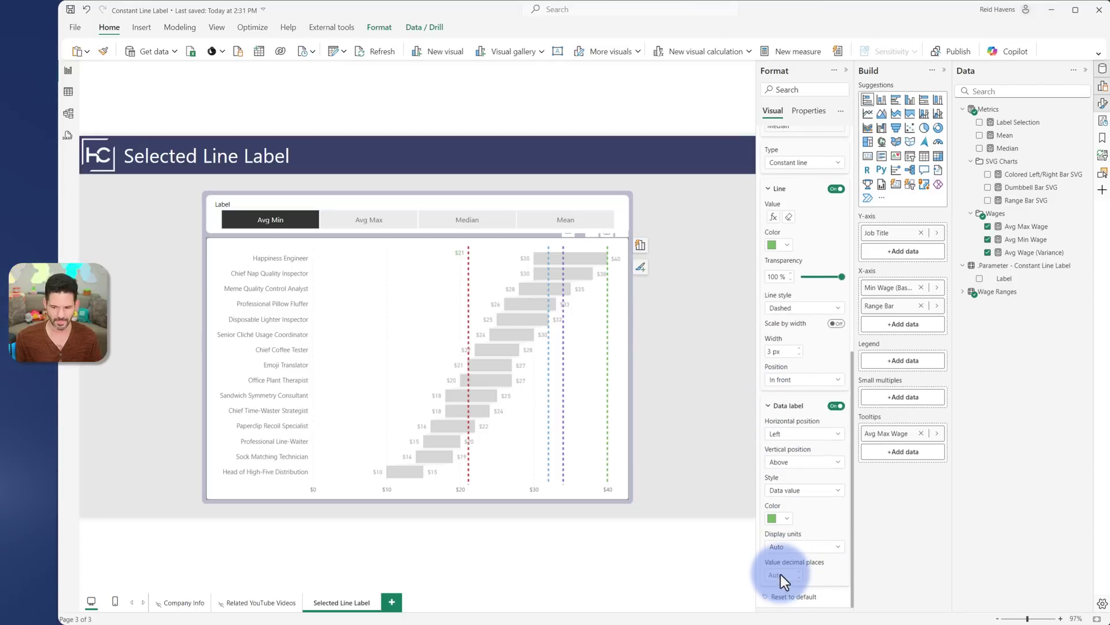
pyautogui.click(781, 518)
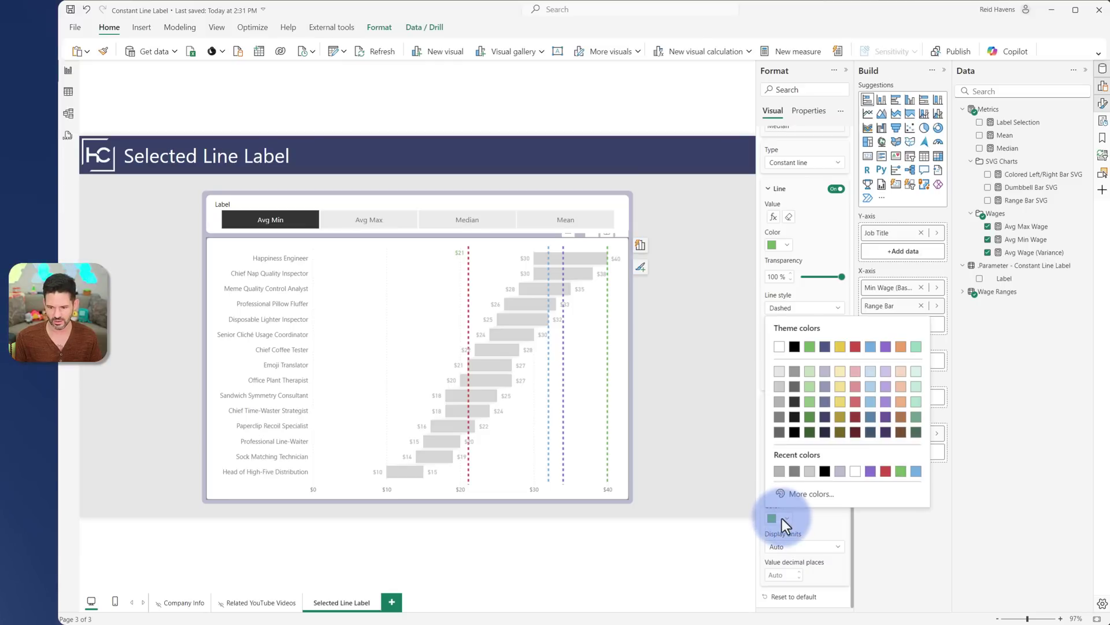
pyautogui.click(799, 349)
# Set the Label data label style to Data value after trying Both, and collapse the sections
pyautogui.click(809, 490)
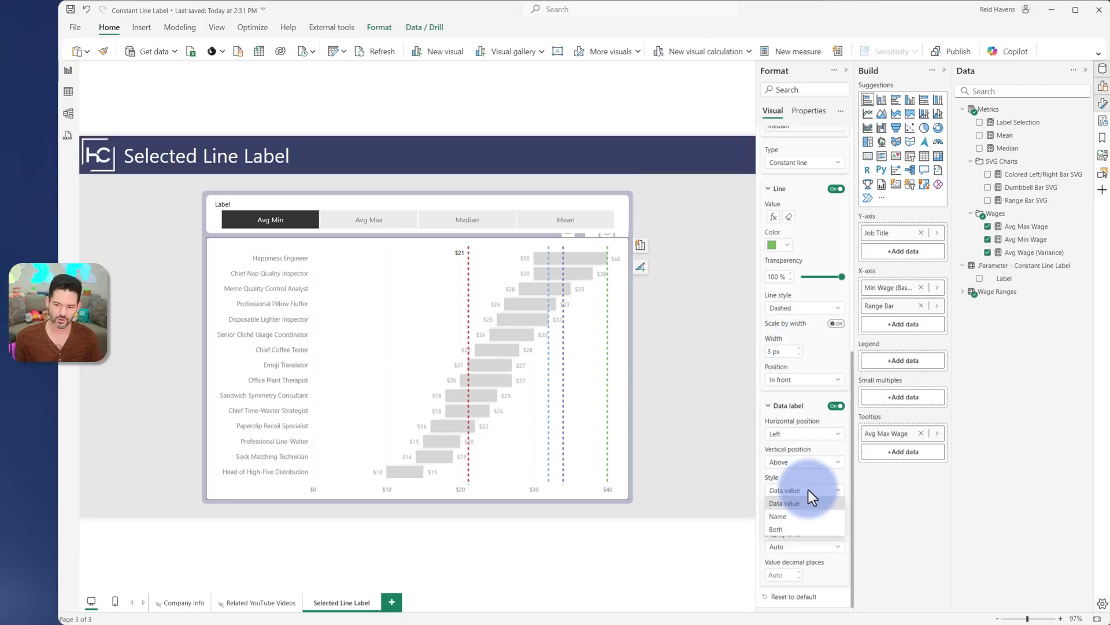
pyautogui.click(803, 529)
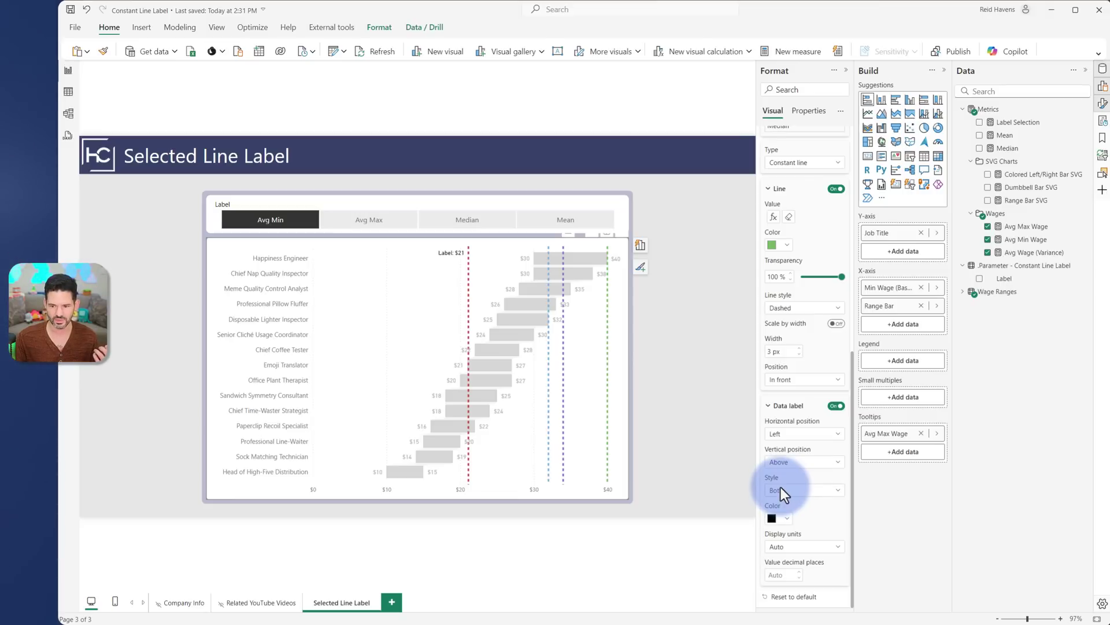
pyautogui.scroll(3, 779, 419)
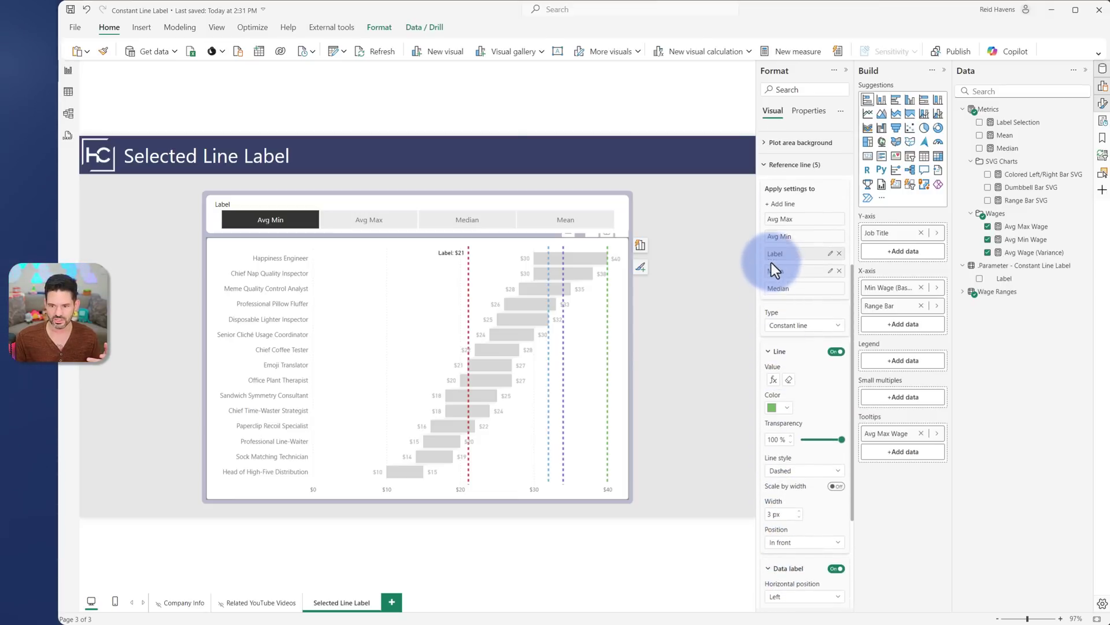
pyautogui.scroll(-3, 771, 256)
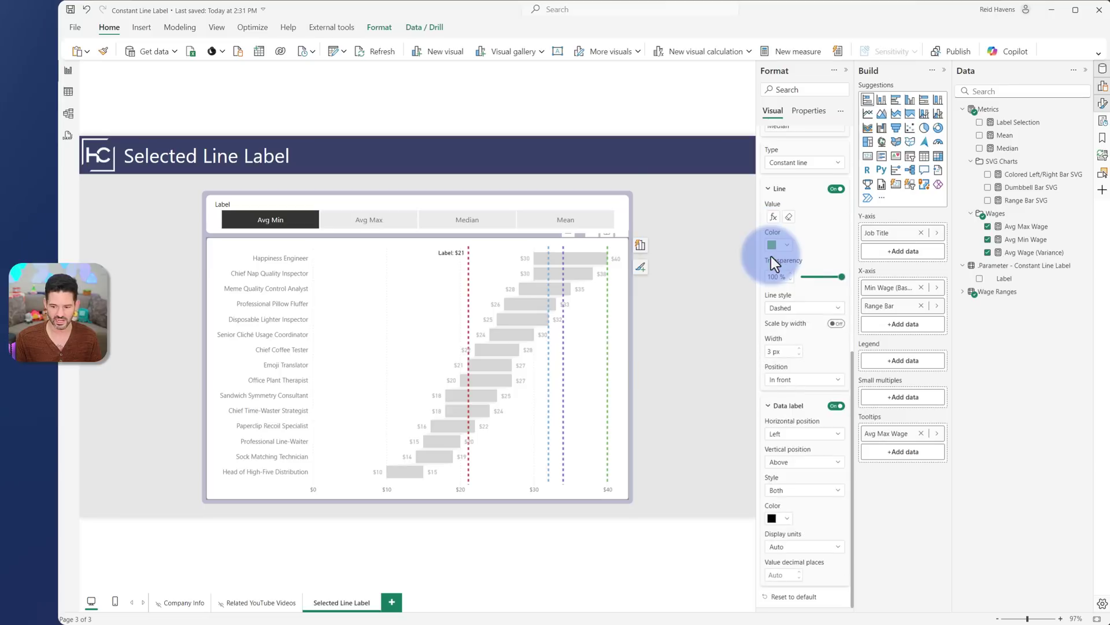
pyautogui.click(794, 486)
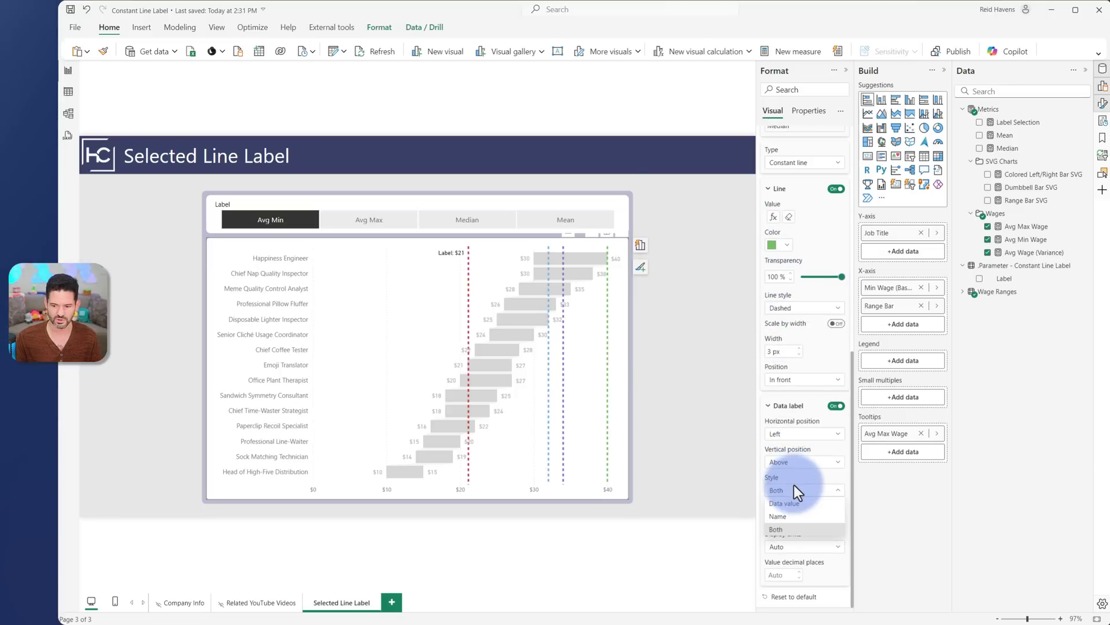
pyautogui.click(791, 506)
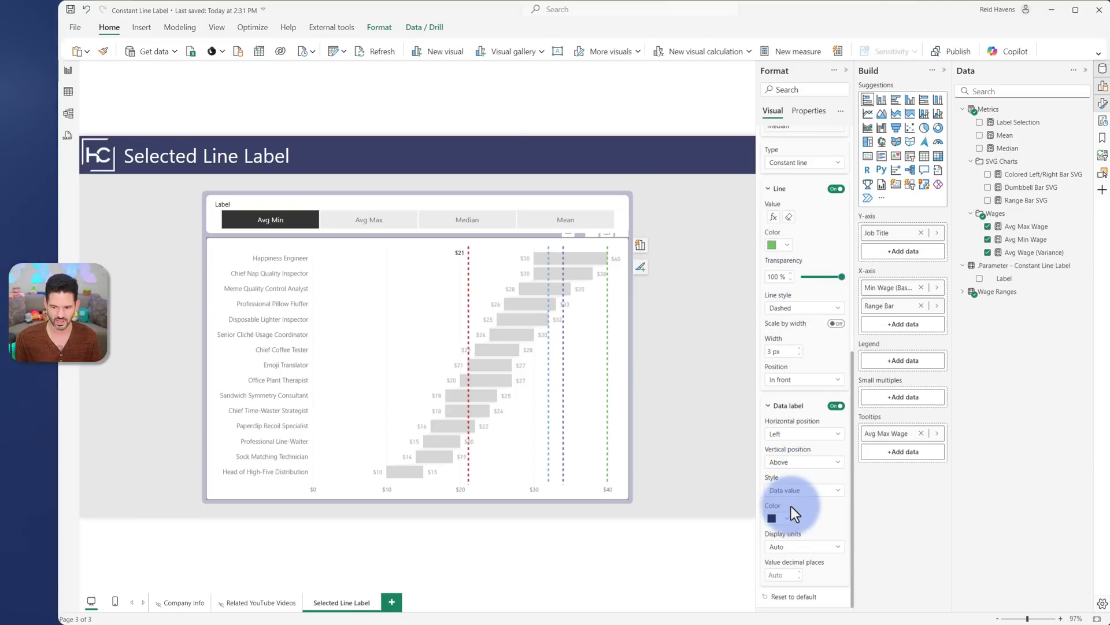
pyautogui.click(781, 407)
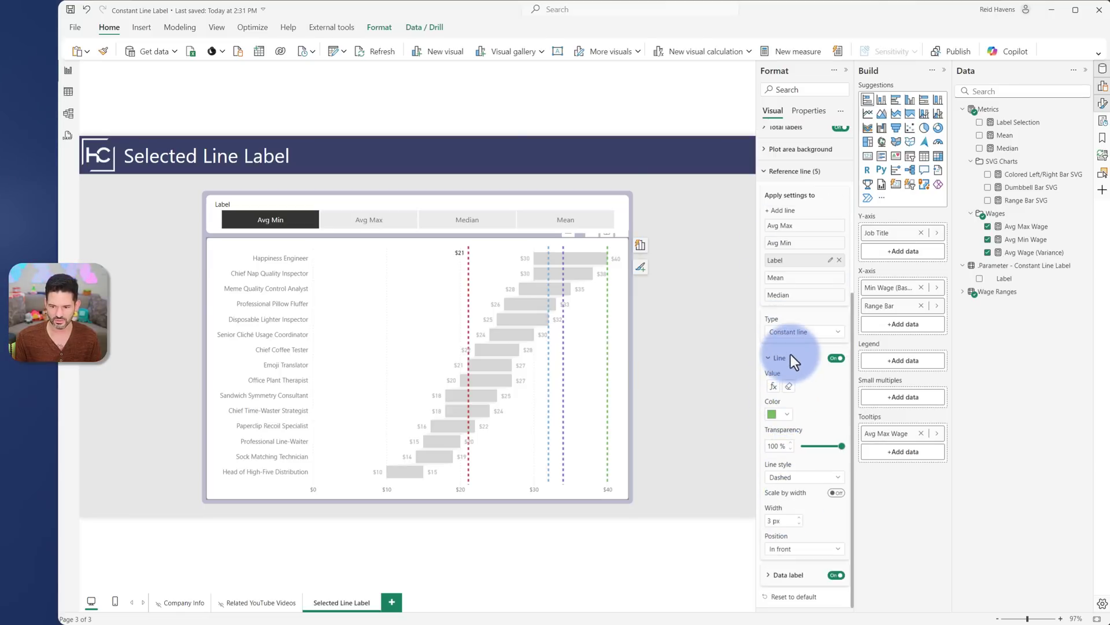
pyautogui.click(790, 356)
# Collapse the reference line settings and try Avg Max, Median and Mean in the slicer
pyautogui.click(791, 367)
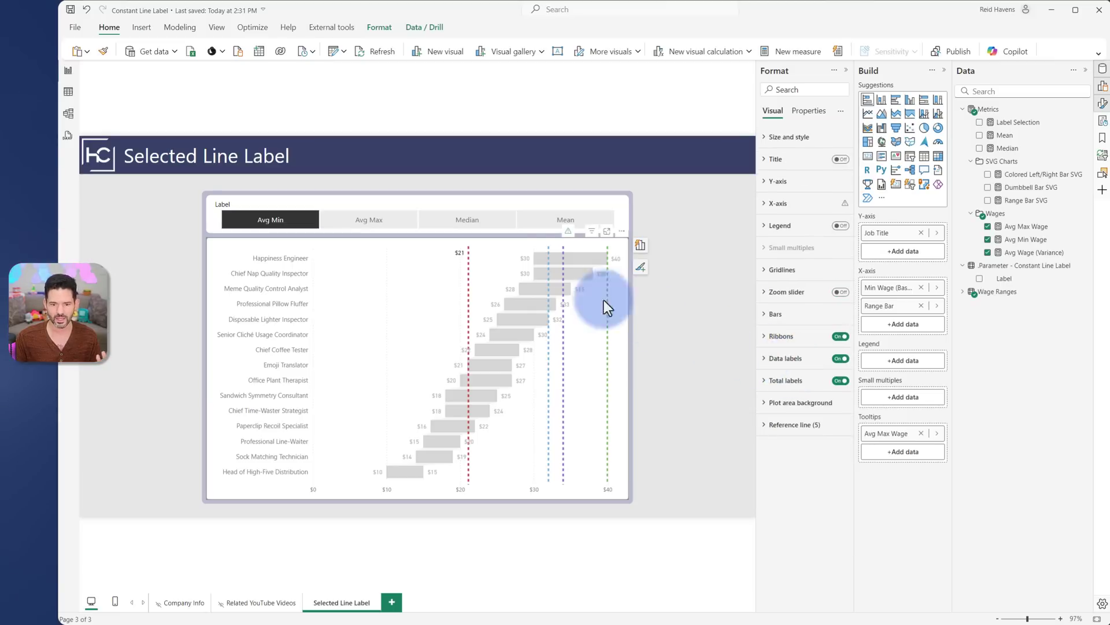
pyautogui.click(385, 221)
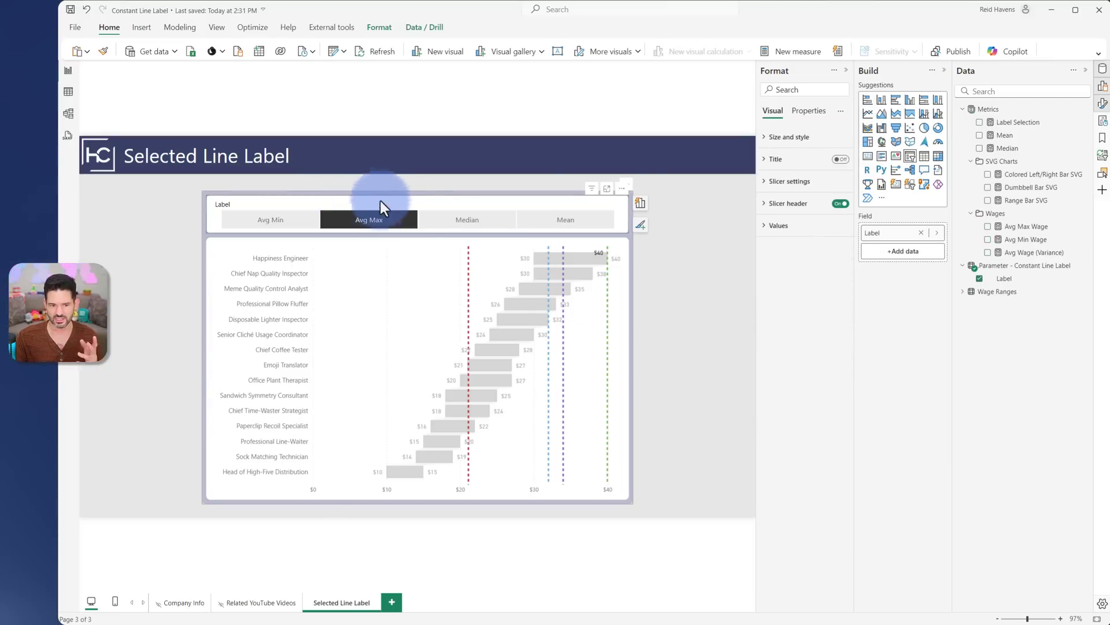
pyautogui.click(499, 219)
pyautogui.click(567, 220)
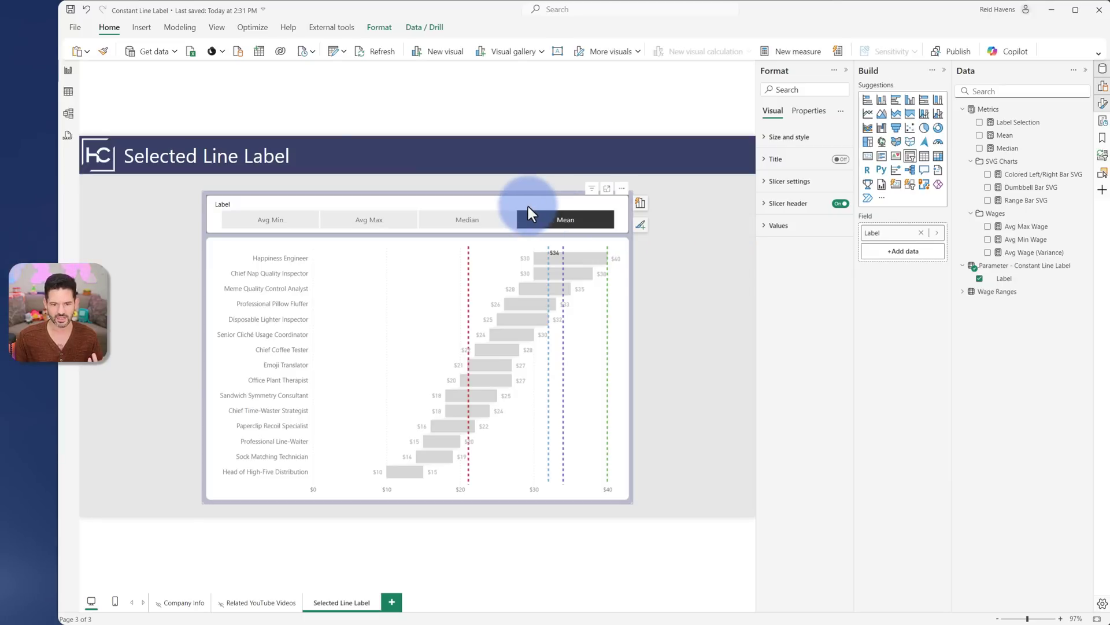
# Turn on Single select for the Label slicer and test Median, Avg Max and Avg Min
pyautogui.click(827, 183)
pyautogui.click(804, 261)
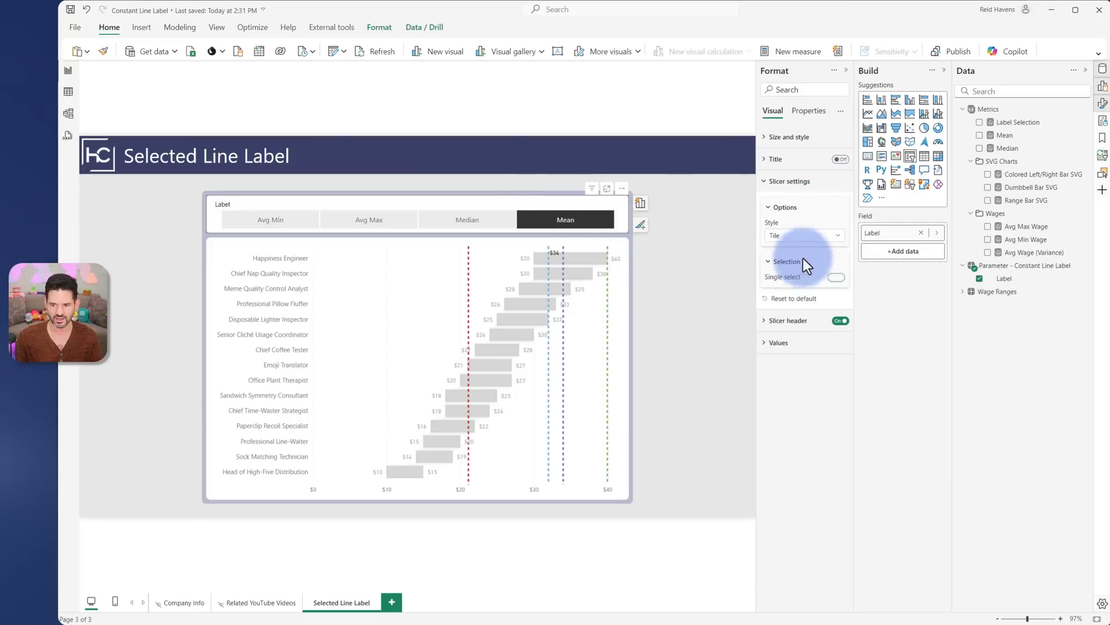
pyautogui.click(806, 271)
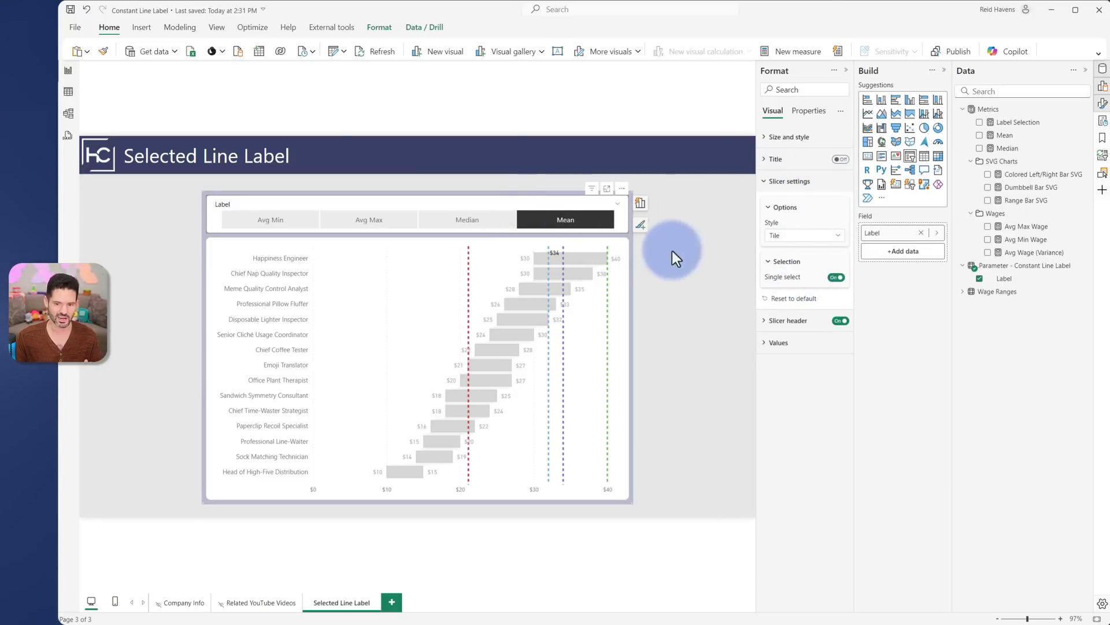
pyautogui.click(481, 223)
pyautogui.click(364, 220)
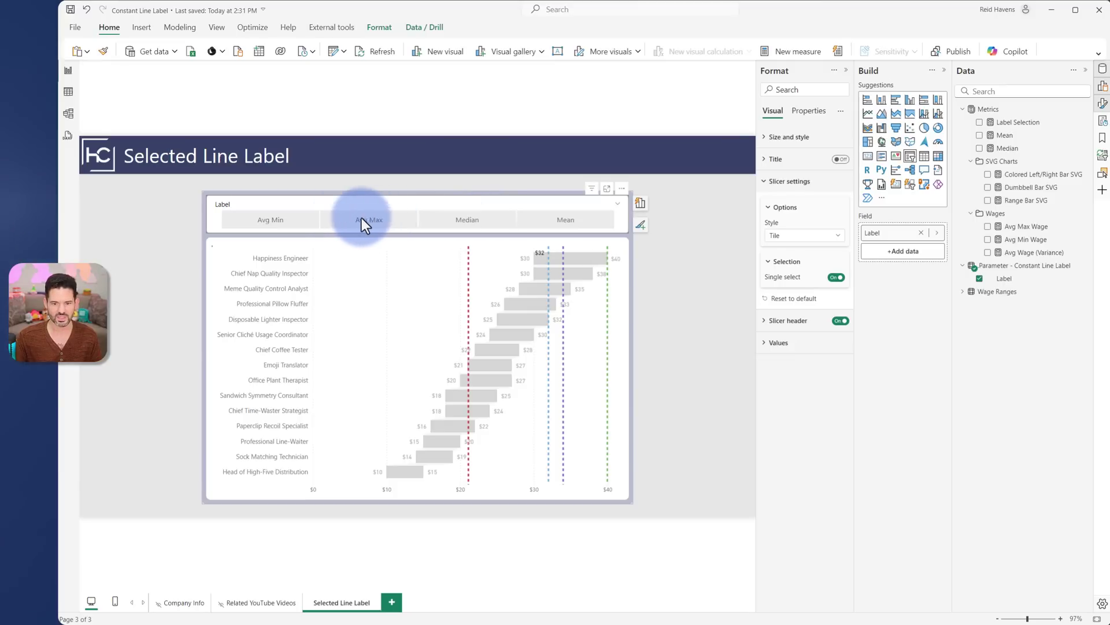
pyautogui.click(267, 220)
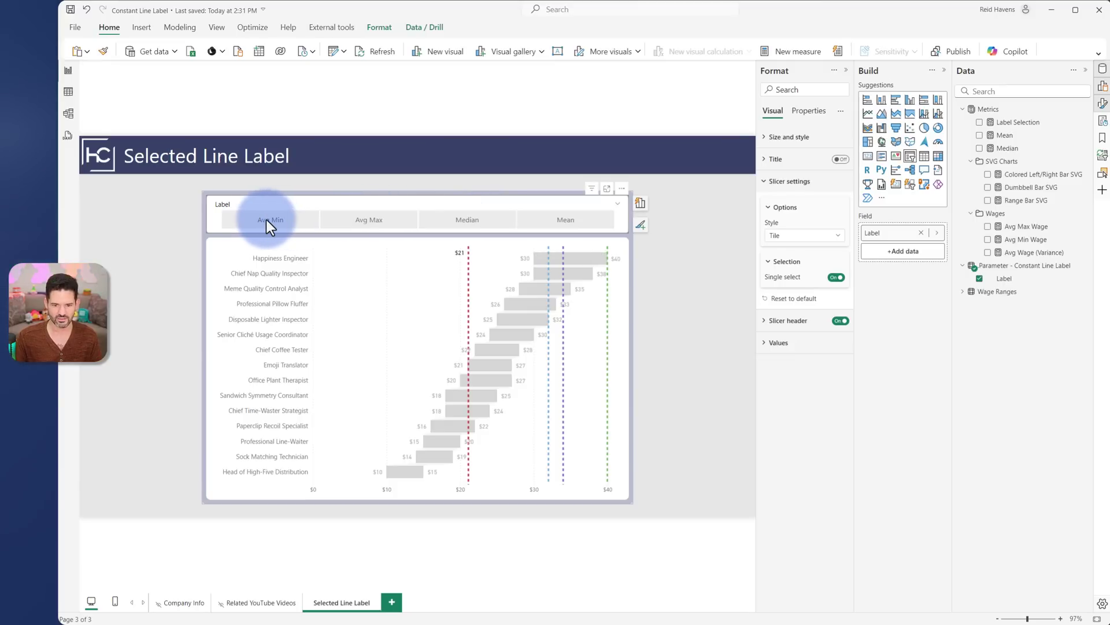
# Check the chart's reference line settings, then deselect the visuals on the page
pyautogui.click(560, 243)
pyautogui.click(794, 426)
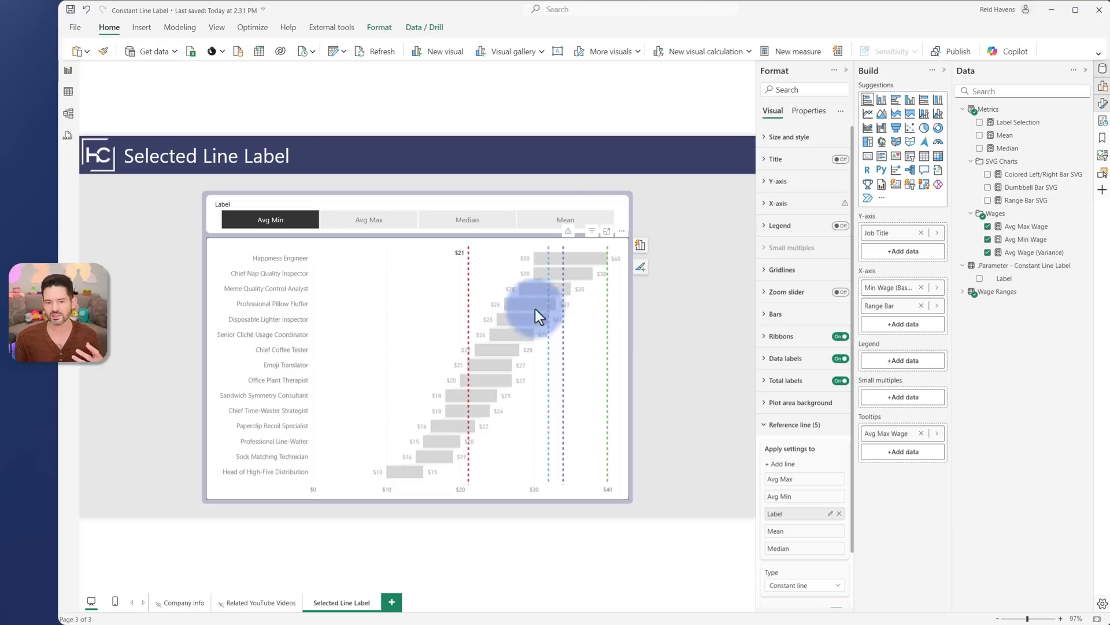
pyautogui.click(565, 211)
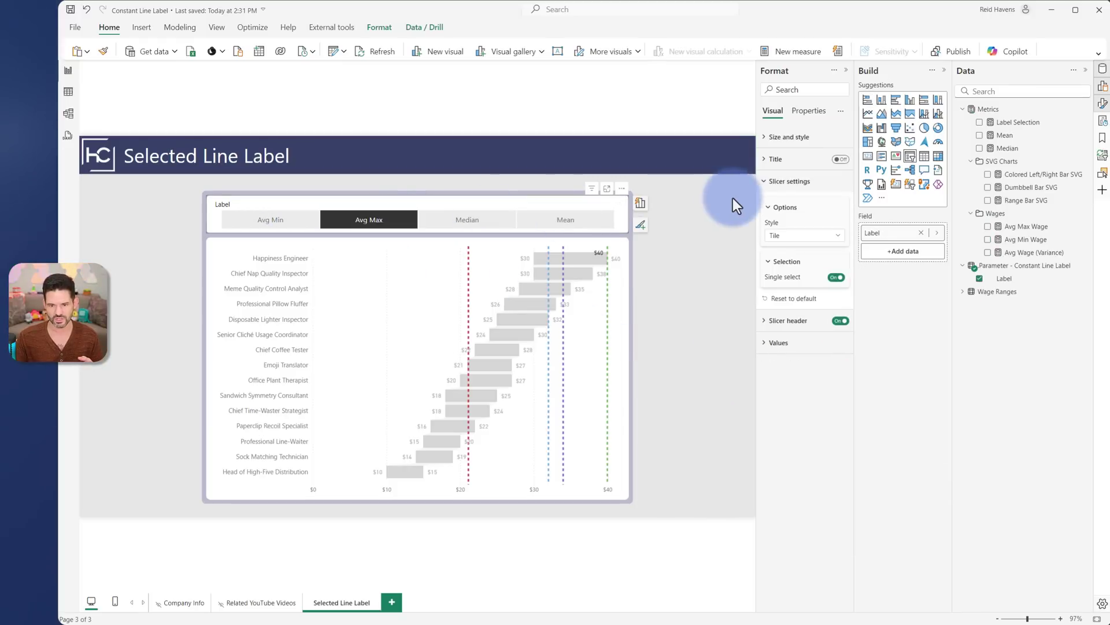
pyautogui.click(732, 201)
# Cycle the slicer through Median, Mean, Median and Avg Max, finishing on Avg Min ($21)
pyautogui.click(464, 225)
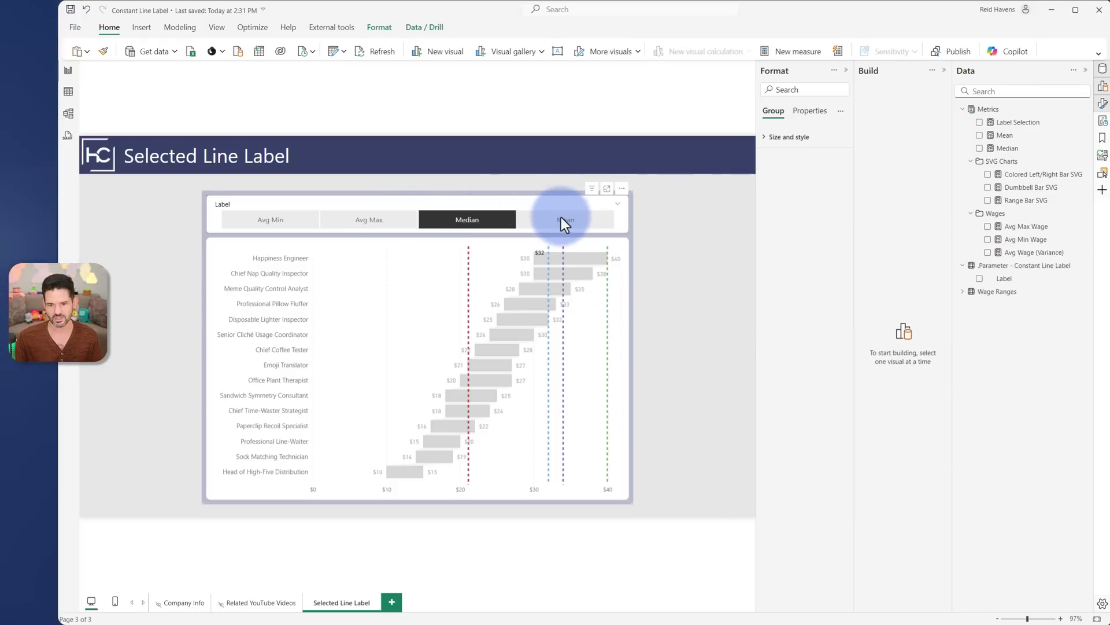
pyautogui.click(562, 216)
pyautogui.click(446, 223)
pyautogui.click(369, 222)
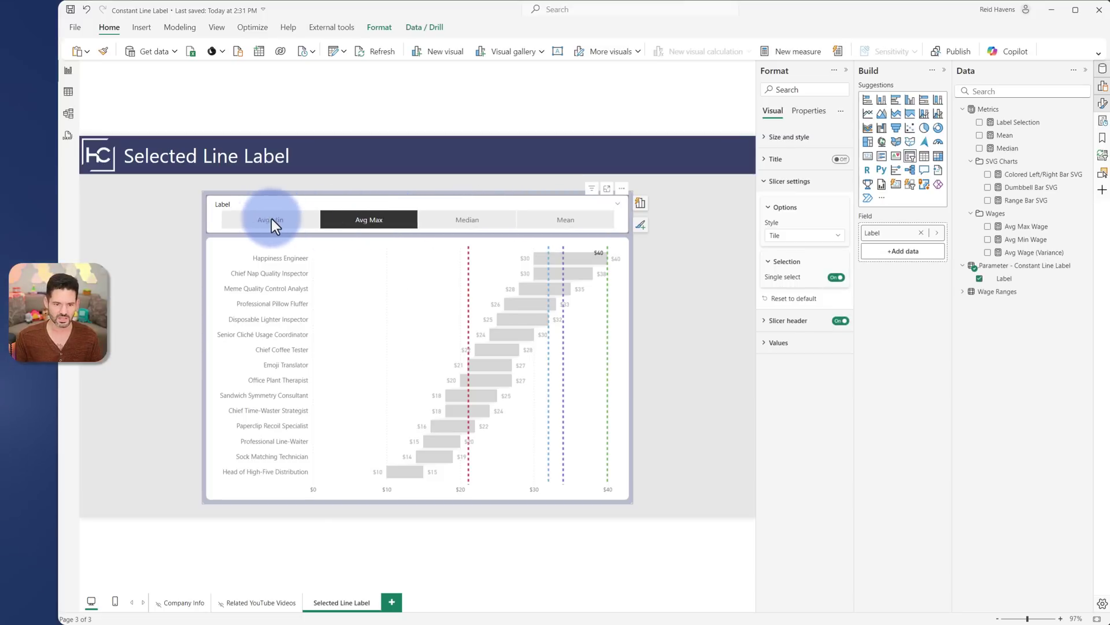
pyautogui.click(272, 219)
pyautogui.click(168, 241)
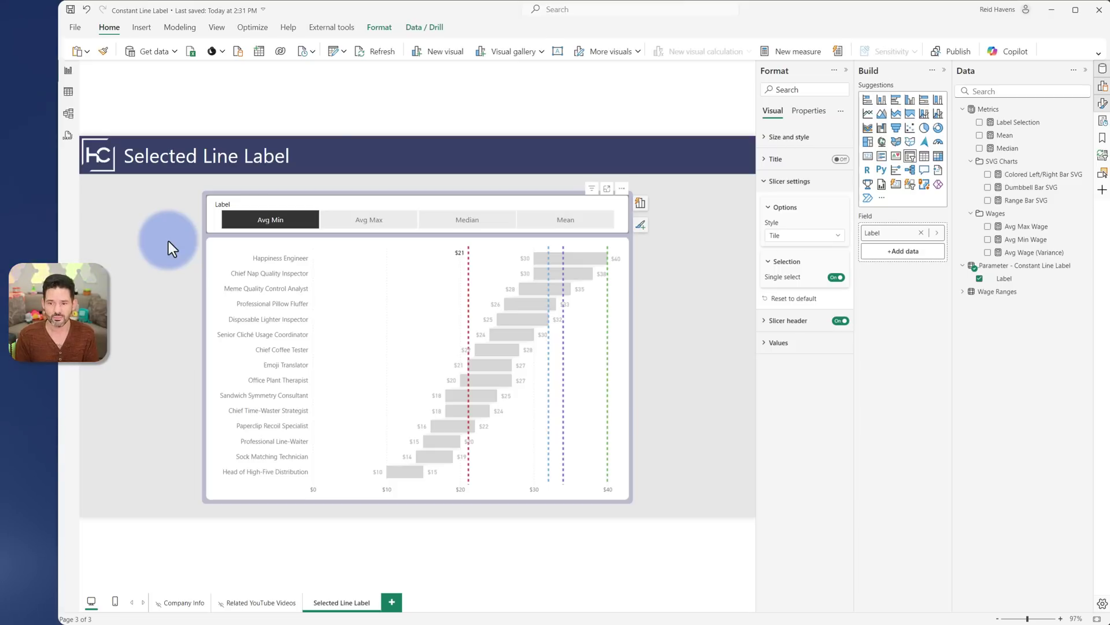
# Collapse the Format, Build and Data panes and deselect everything on the canvas
pyautogui.click(846, 72)
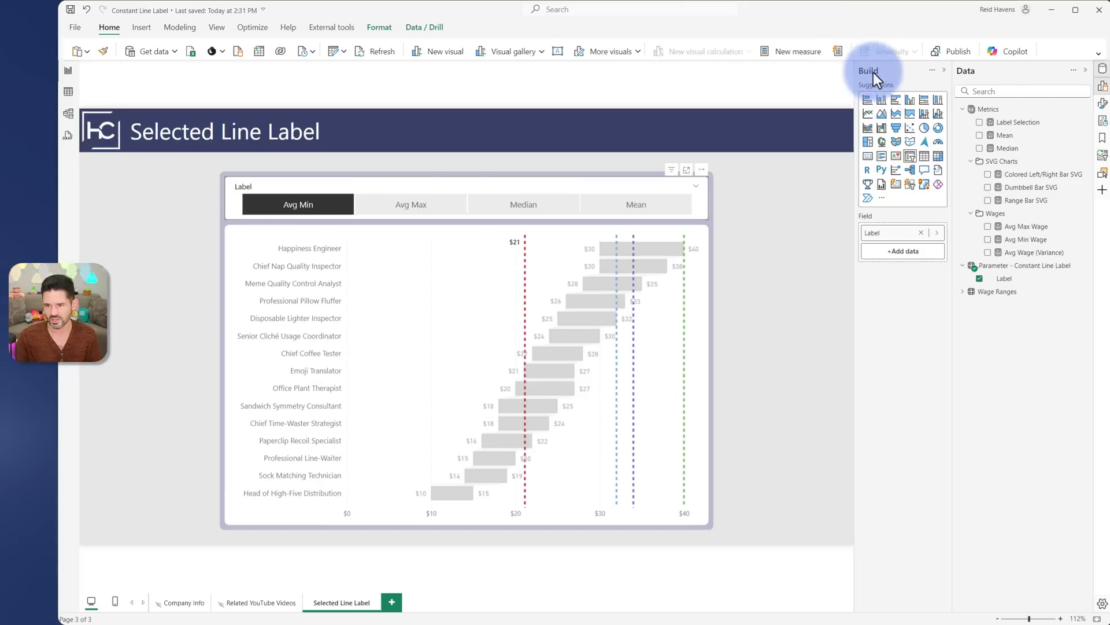
pyautogui.click(945, 70)
pyautogui.click(1086, 70)
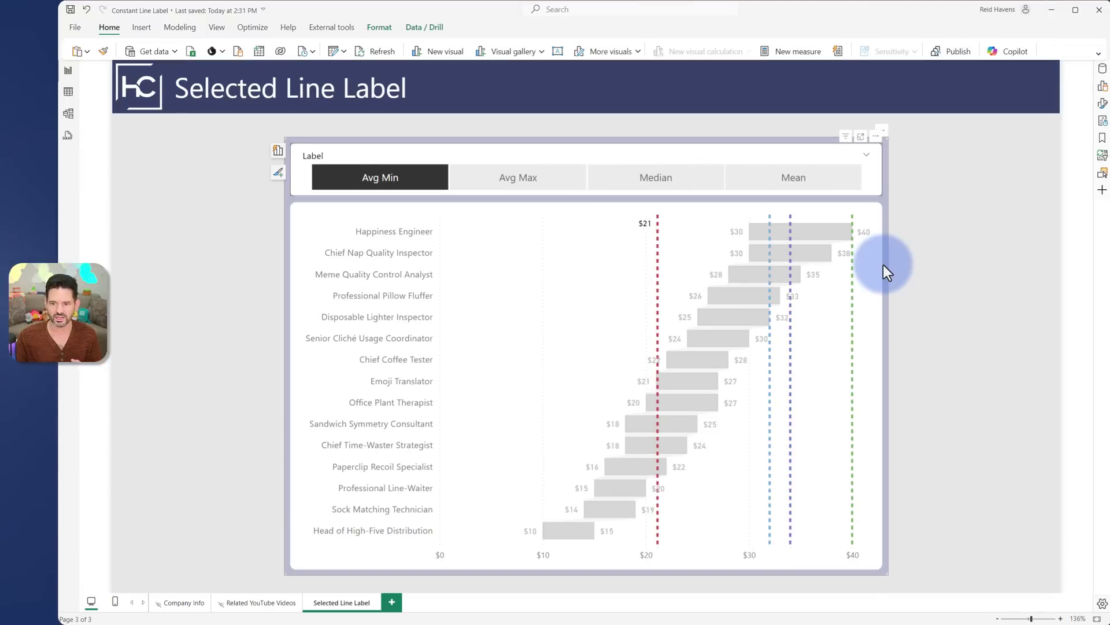
pyautogui.click(940, 305)
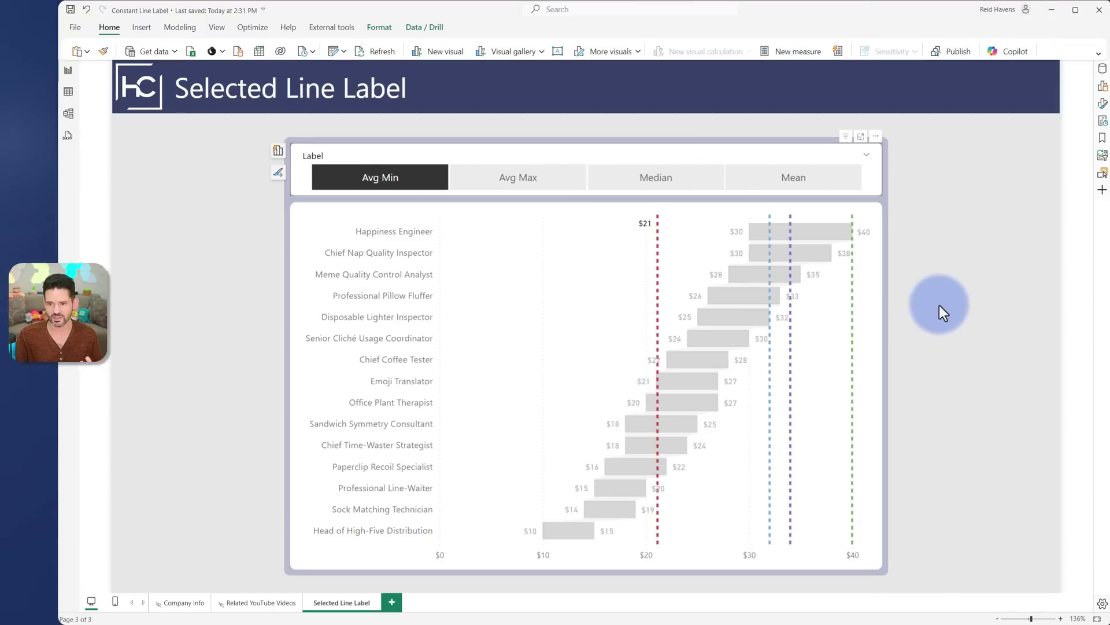